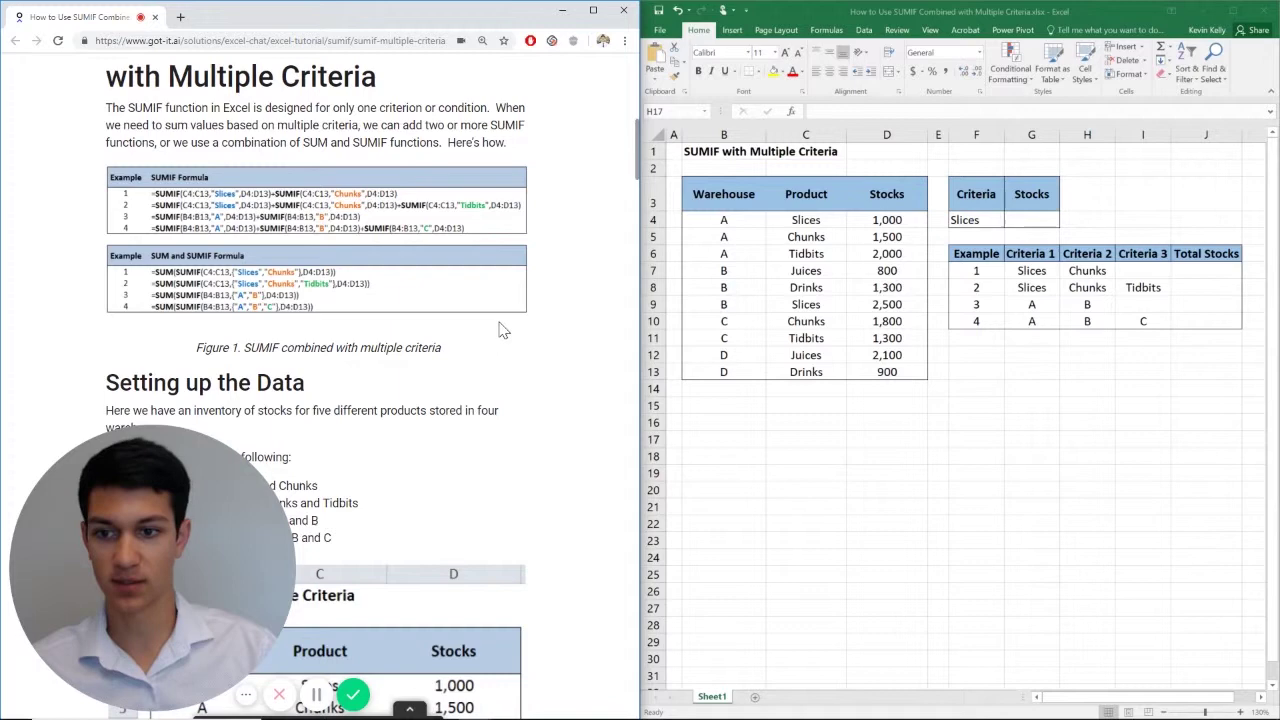
# - Start a SUMIF formula in the Stocks cell G4 using the product cells C4:C13 as the range
pyautogui.scroll(-4, 420, 290)
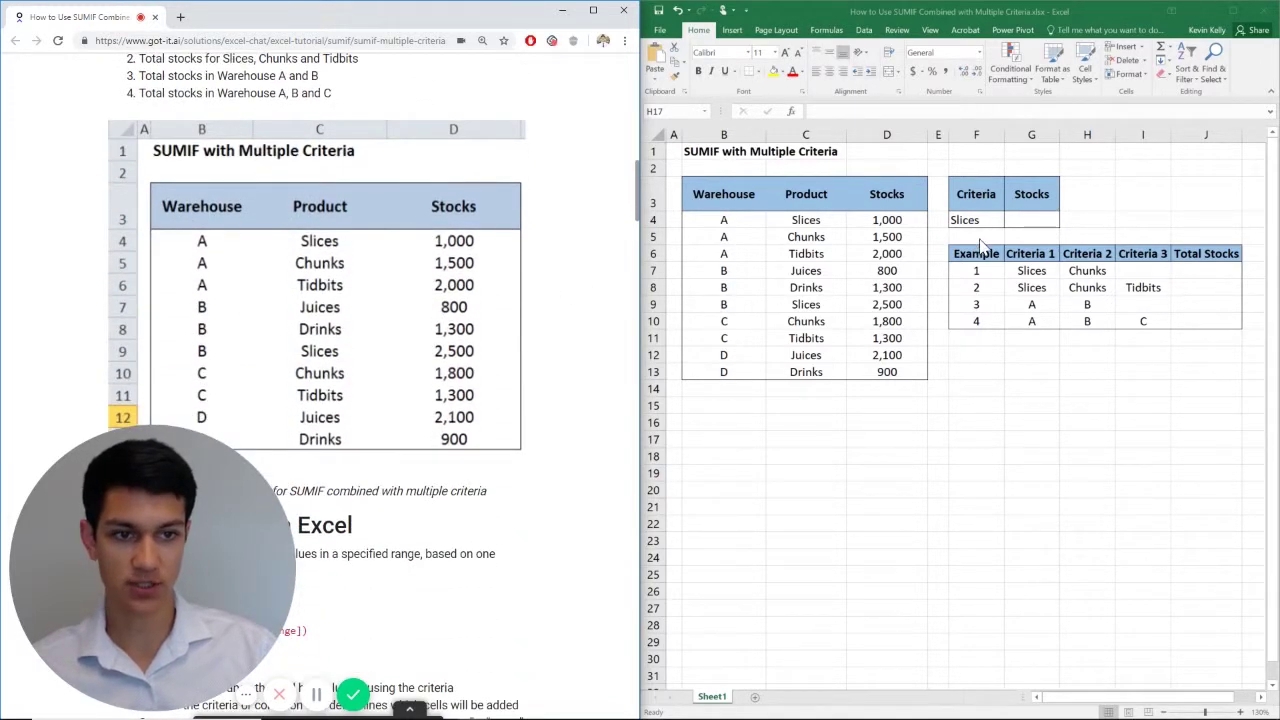
pyautogui.click(1030, 219)
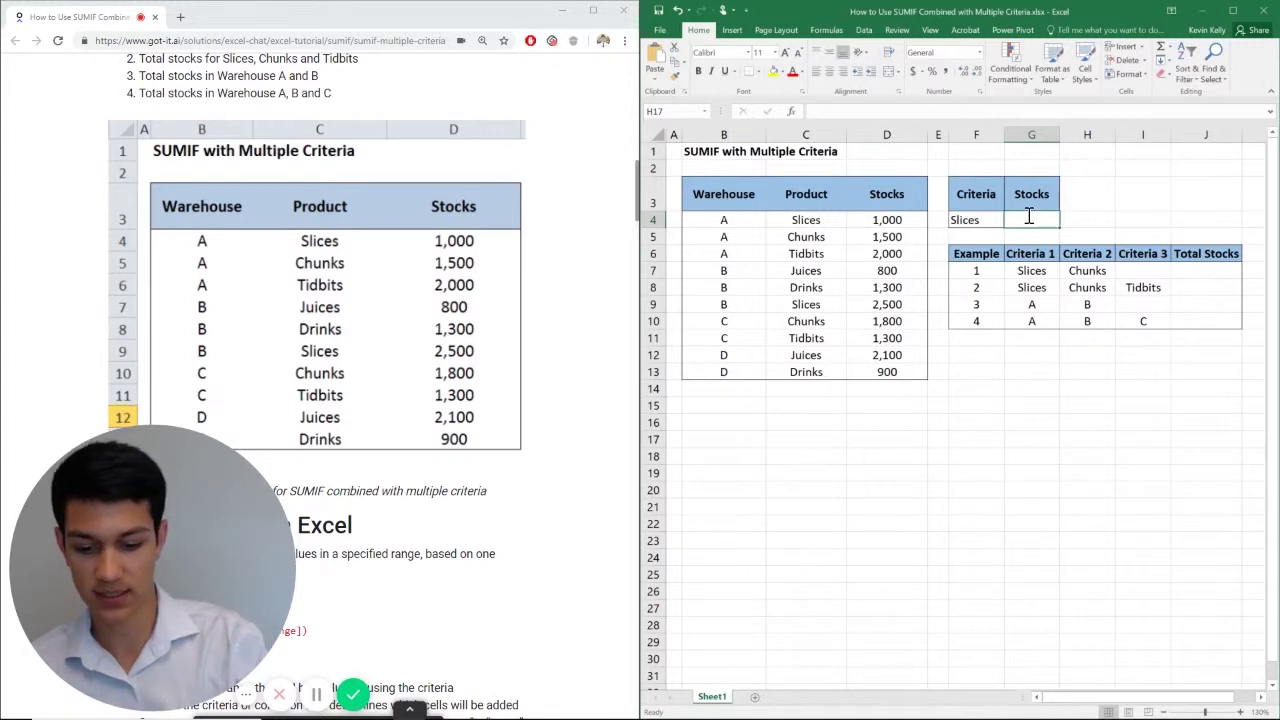
pyautogui.write('=SUMIF')
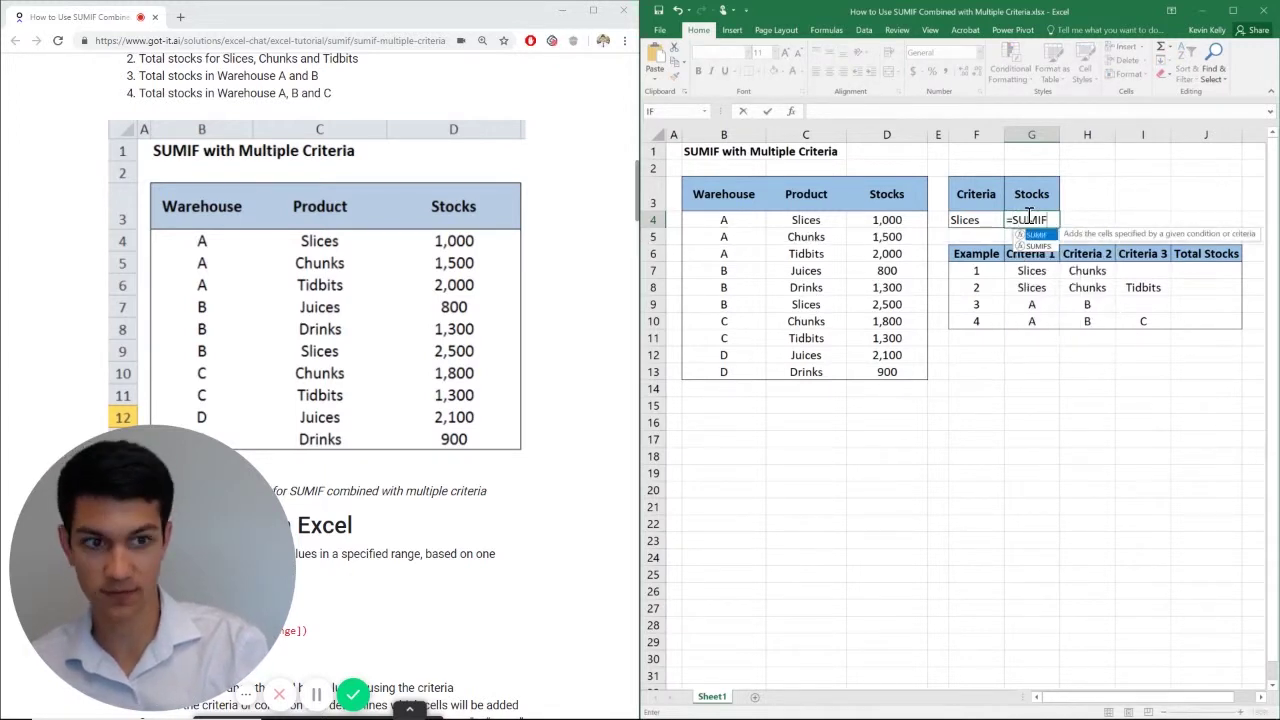
pyautogui.write('(')
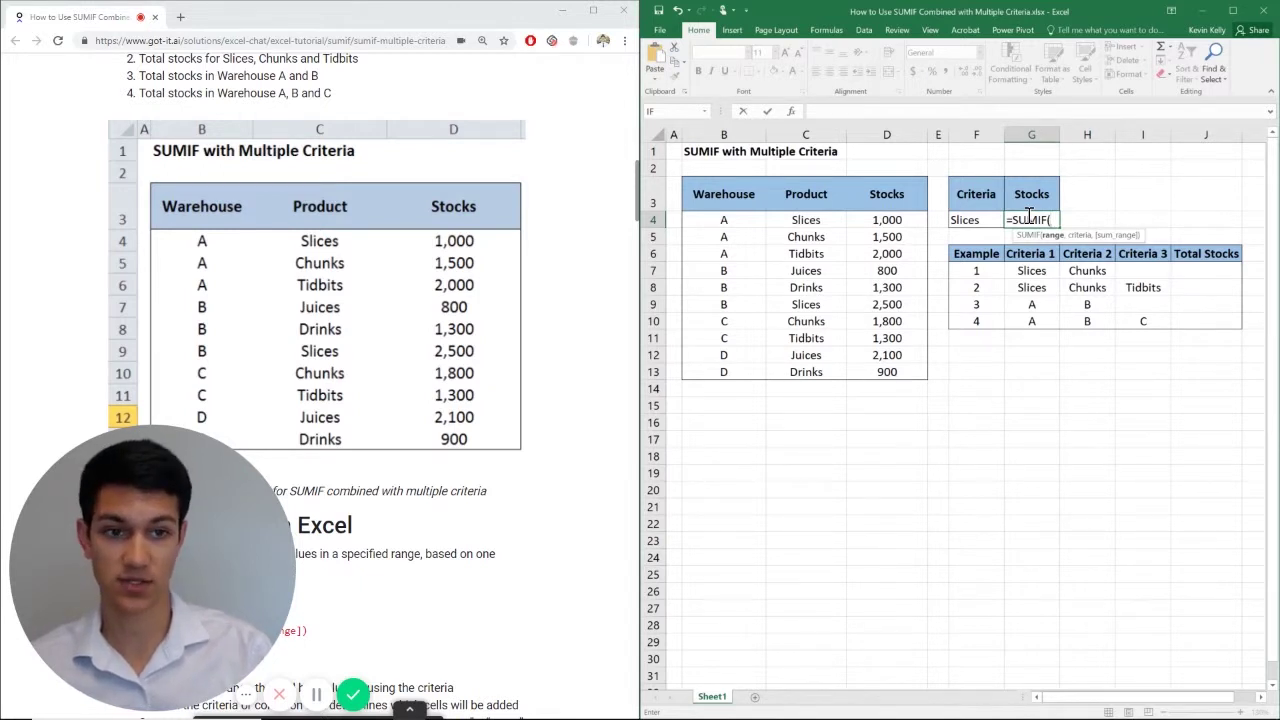
pyautogui.press('Left')
pyautogui.press('Left')
pyautogui.press('Left')
pyautogui.press('Left')
pyautogui.press('Left')
pyautogui.press('Right')
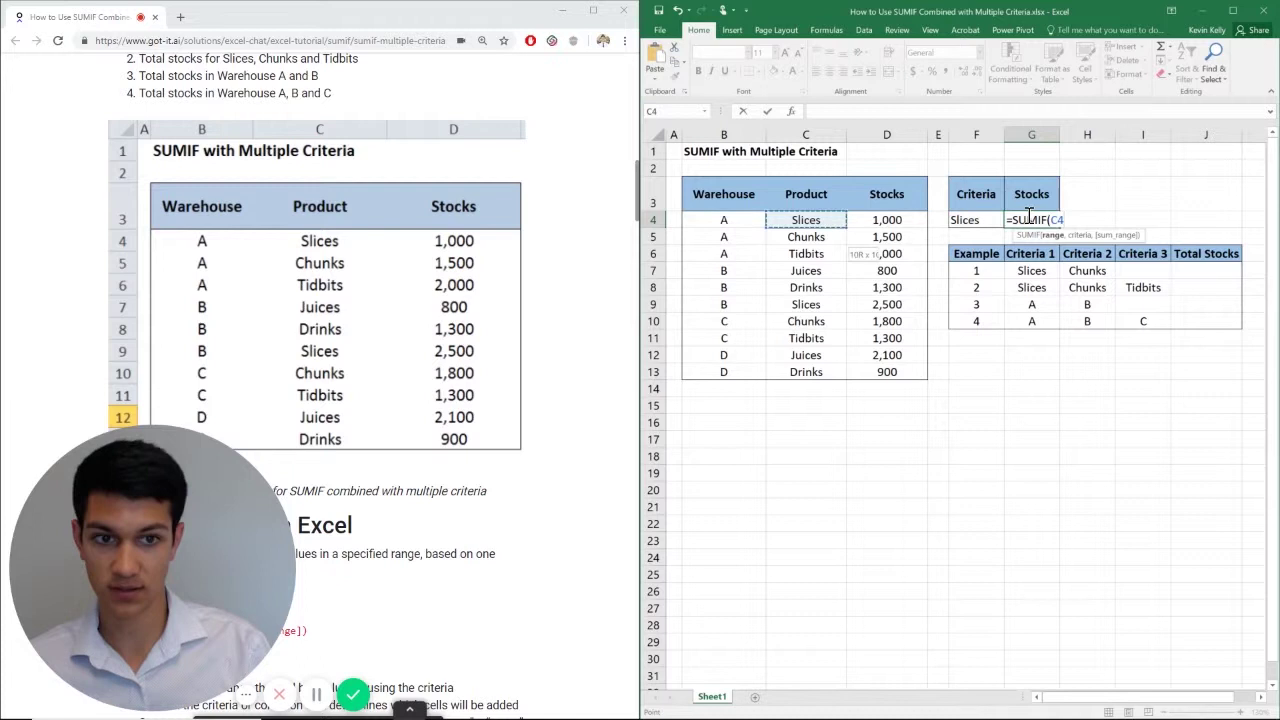
pyautogui.hotkey('shift', 'Down')
pyautogui.hotkey('shift', 'Down')
pyautogui.hotkey('shift', 'Down')
pyautogui.hotkey('shift', 'Down')
pyautogui.hotkey('shift', 'Down')
pyautogui.hotkey('shift', 'Down')
pyautogui.hotkey('shift', 'Down')
pyautogui.hotkey('shift', 'Down')
pyautogui.hotkey('shift', 'Down')
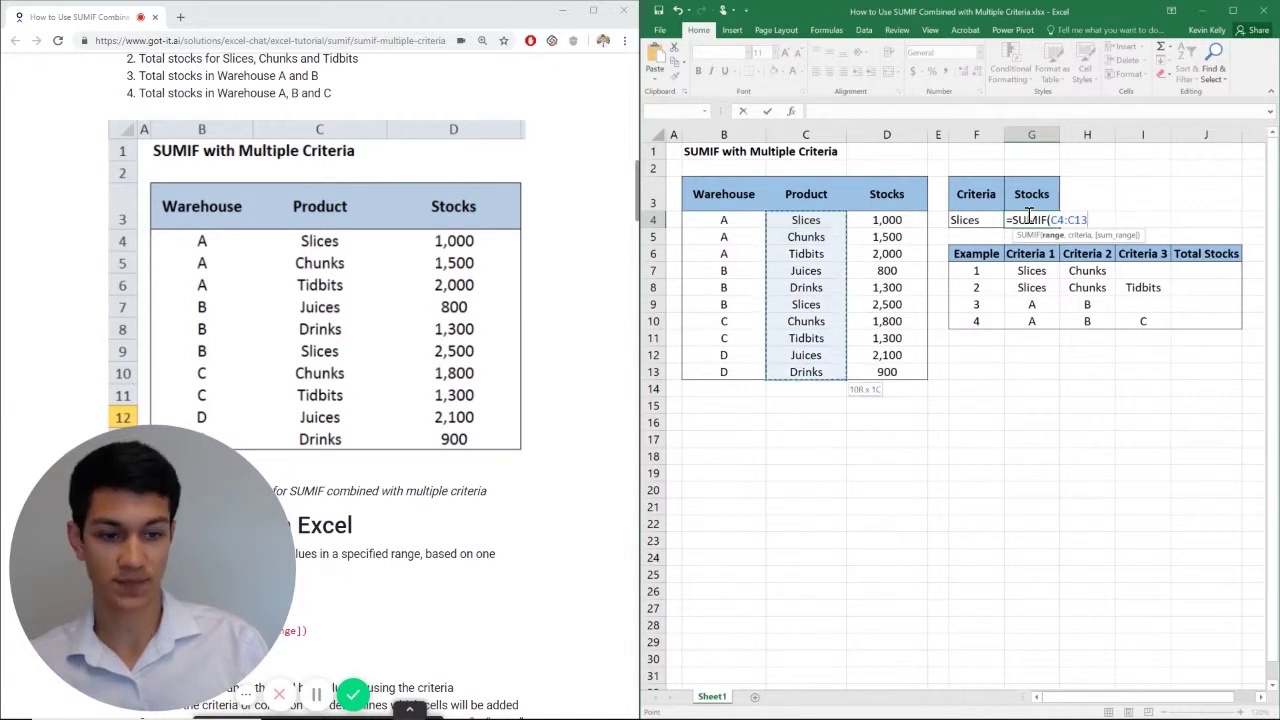
# - Complete the G4 formula with F4 as the criterion and the stock cells D4:D13 as the sum range
pyautogui.write(',')
pyautogui.press('Left')
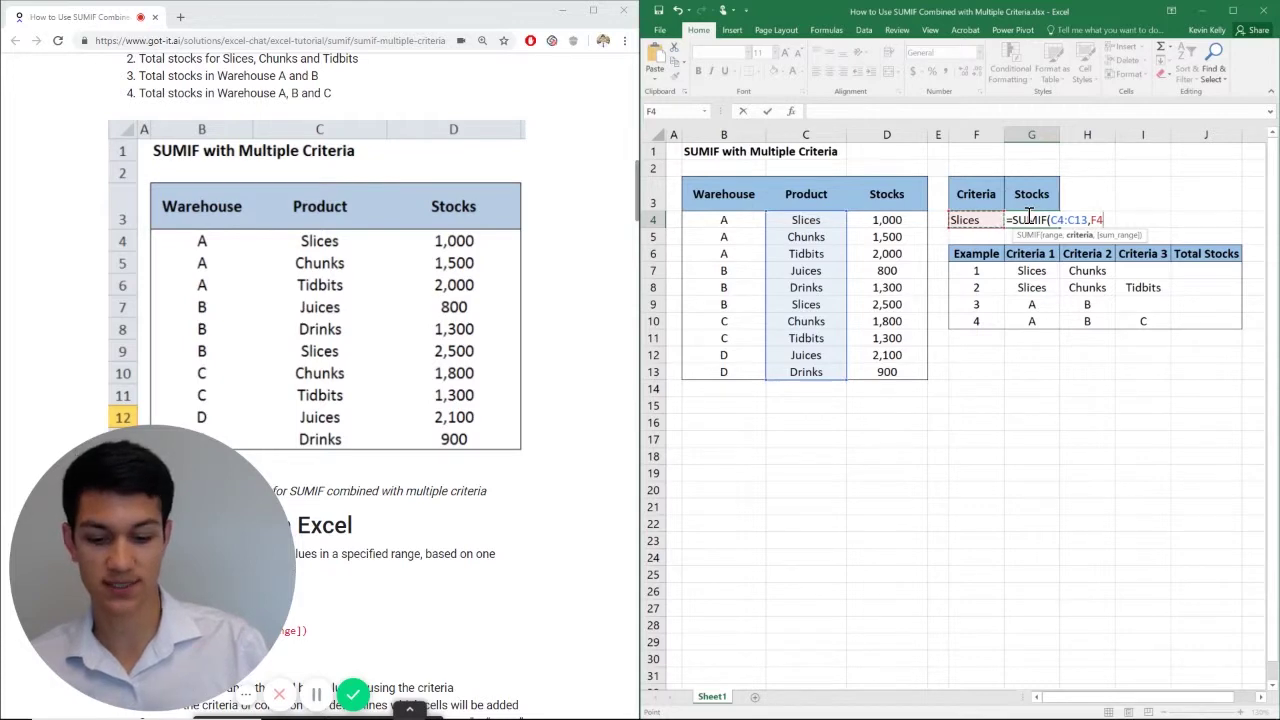
pyautogui.write(',')
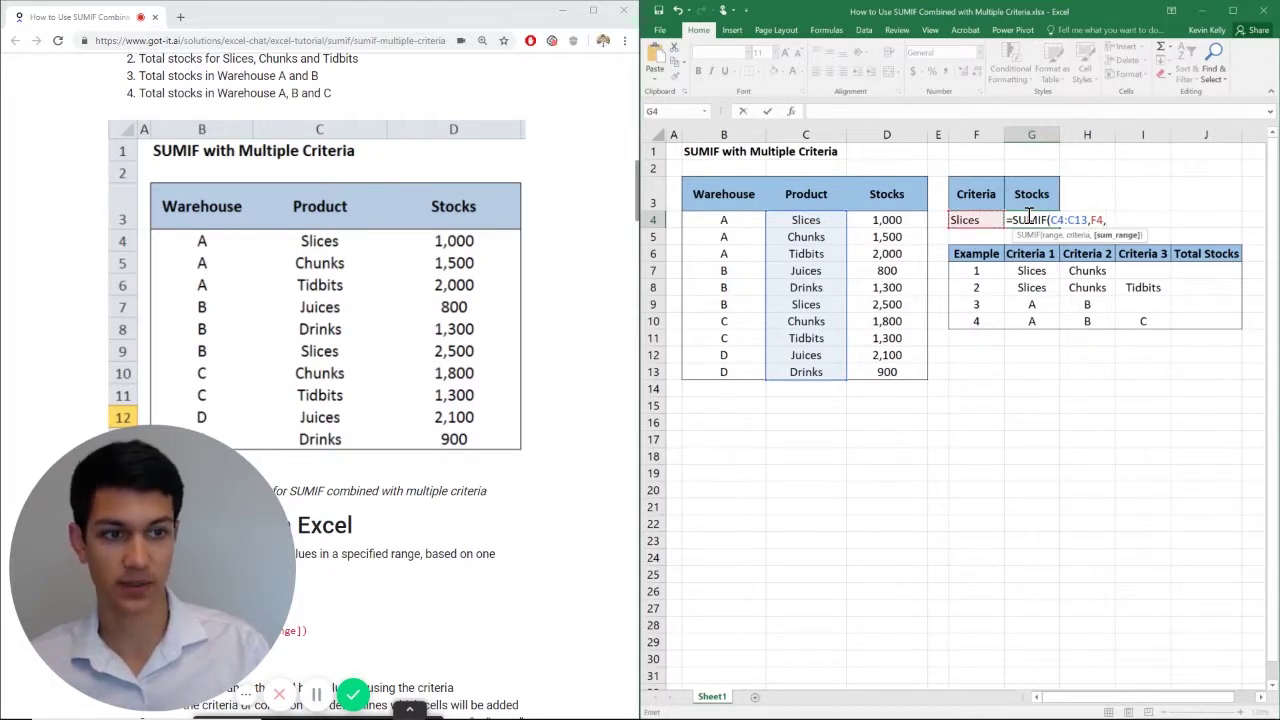
pyautogui.press('Left')
pyautogui.press('Left')
pyautogui.press('Left')
pyautogui.hotkey('shift', 'Down')
pyautogui.hotkey('shift', 'Down')
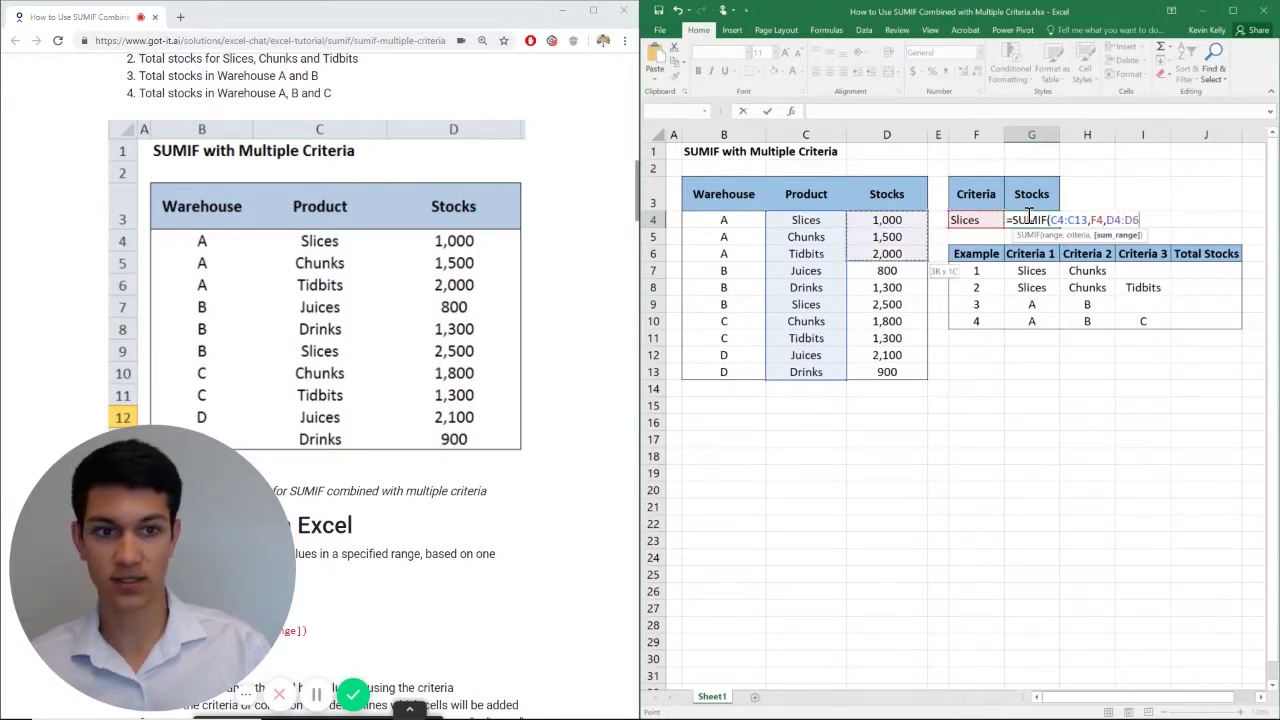
pyautogui.hotkey('shift', 'Down')
pyautogui.hotkey('shift', 'Down')
pyautogui.hotkey('shift', 'Down')
pyautogui.hotkey('shift', 'Down')
pyautogui.hotkey('shift', 'Down')
pyautogui.hotkey('shift', 'Down')
pyautogui.hotkey('shift', 'Down')
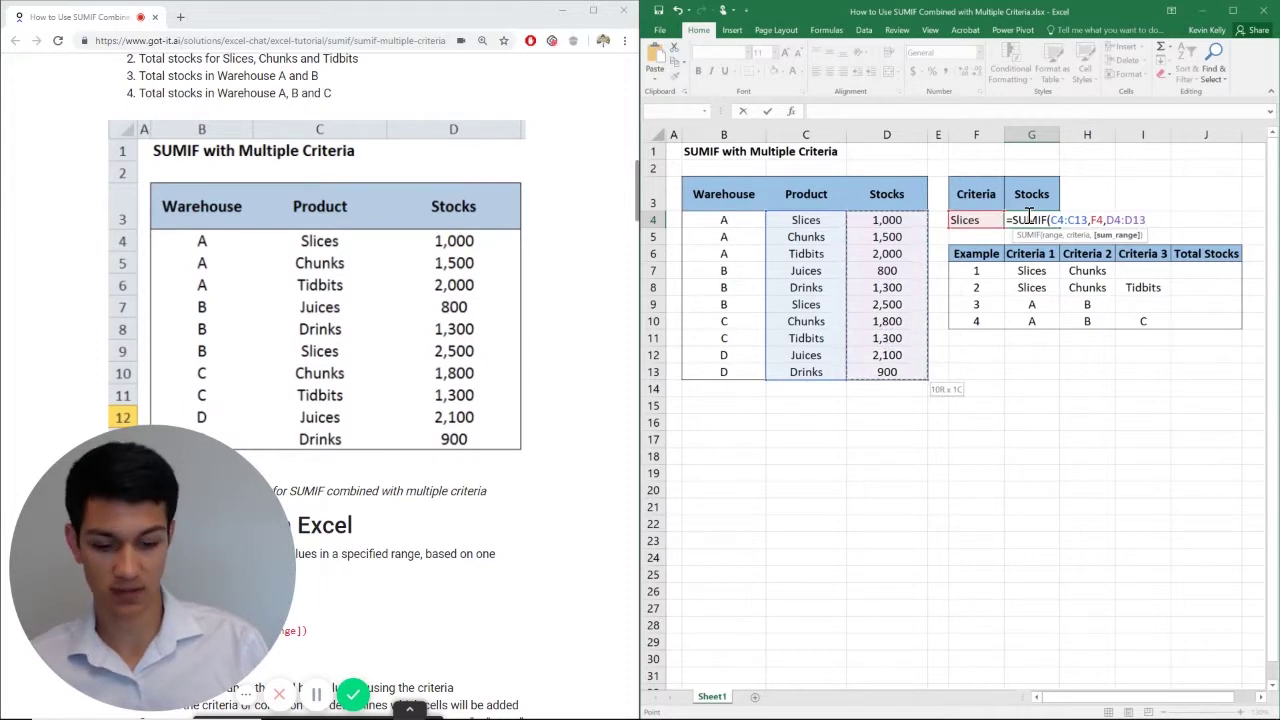
pyautogui.write(')')
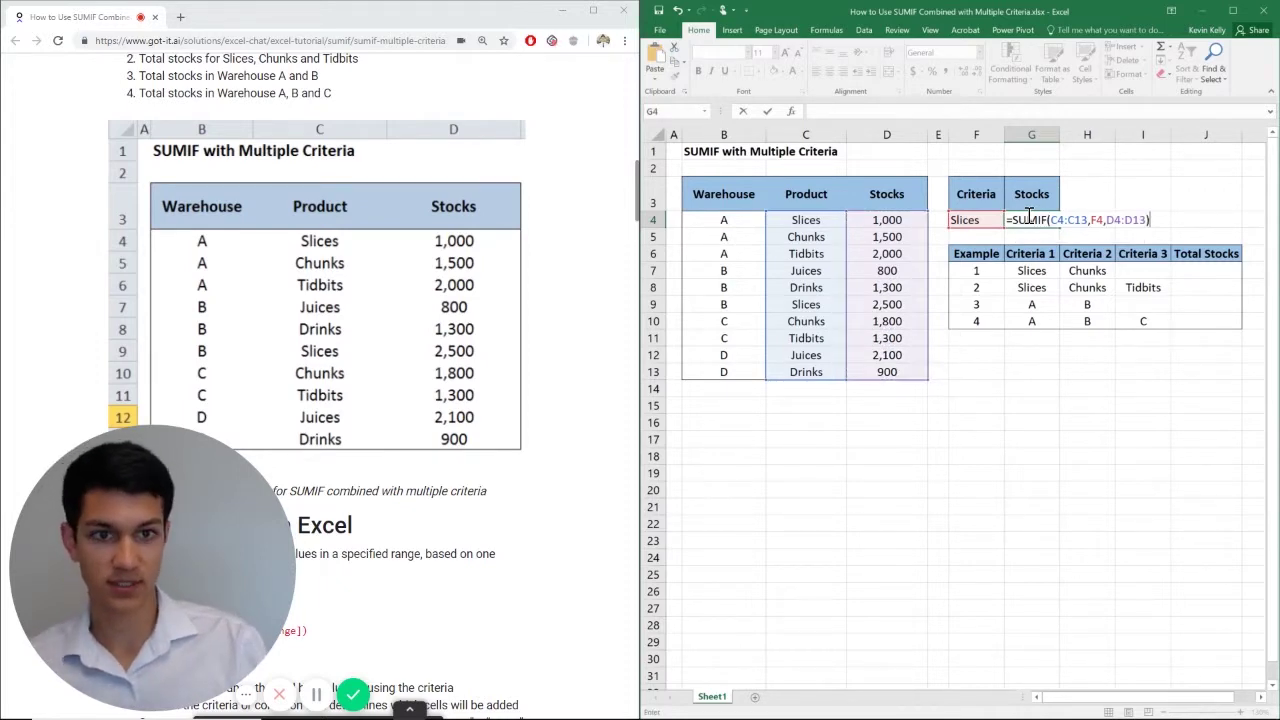
pyautogui.press('Return')
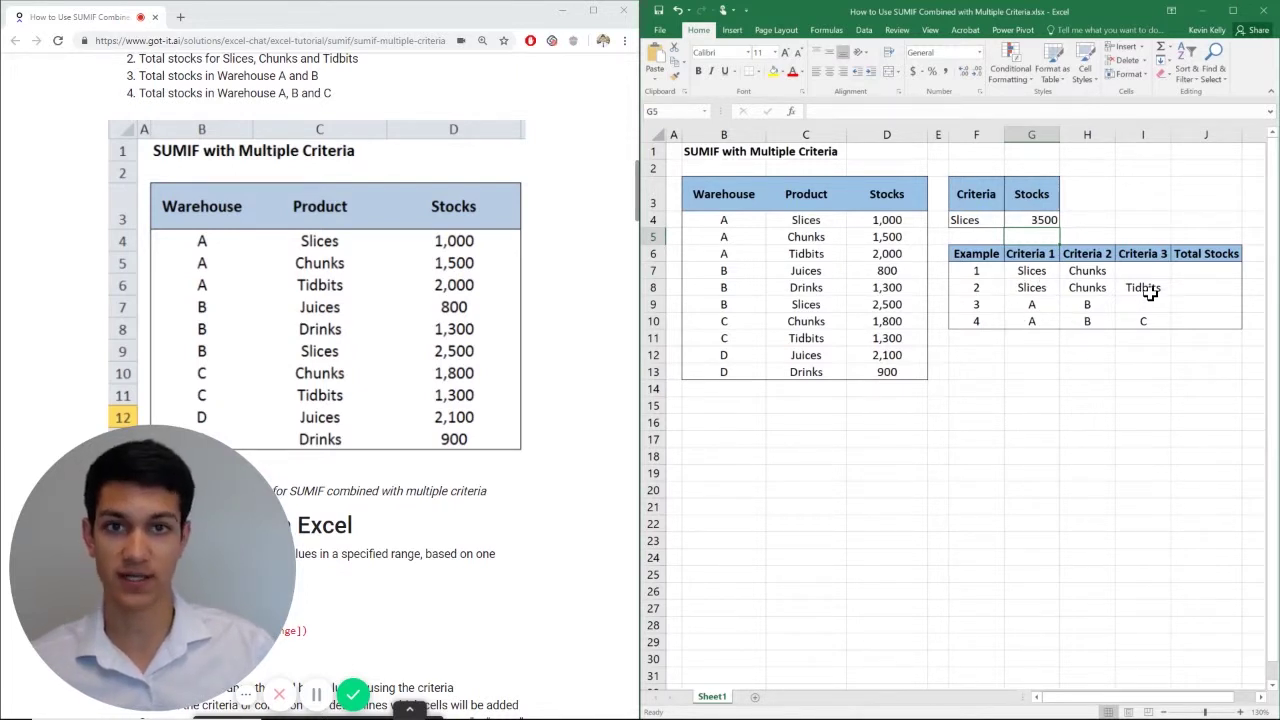
# - Switch to the browser article and read on to the syntax for SUMIF combined with multiple criteria
pyautogui.click(1192, 270)
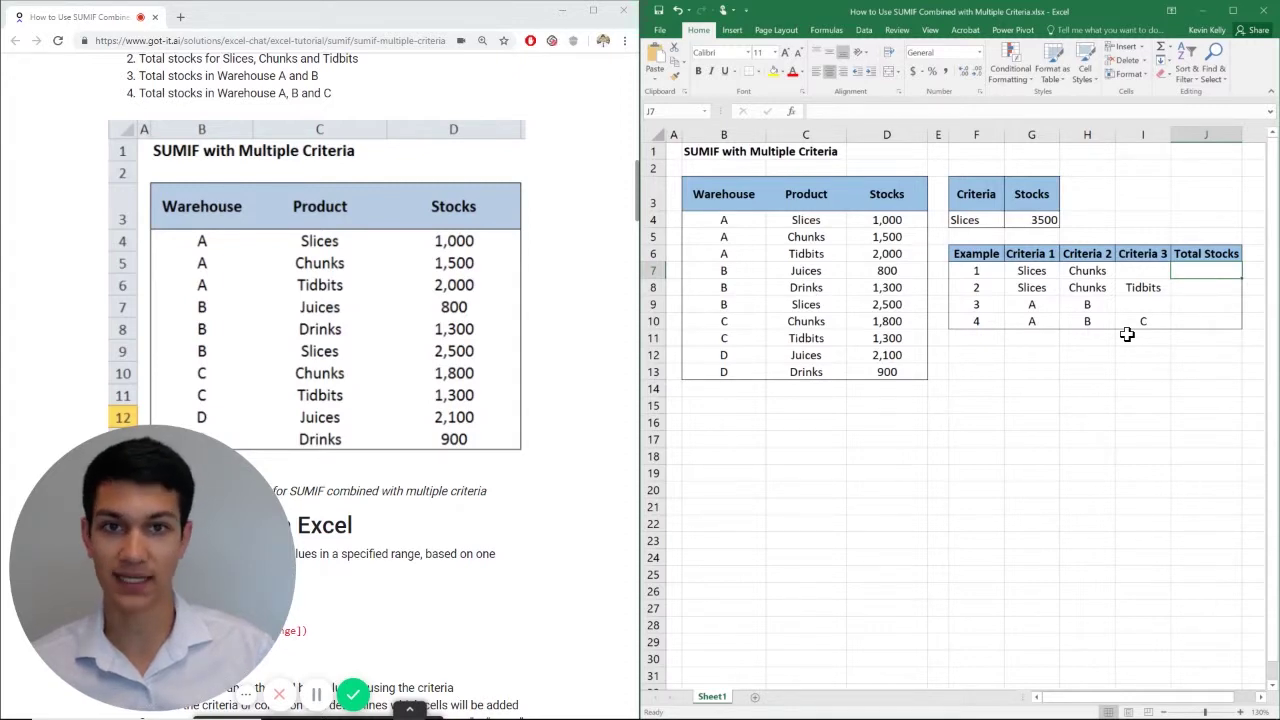
pyautogui.click(440, 471)
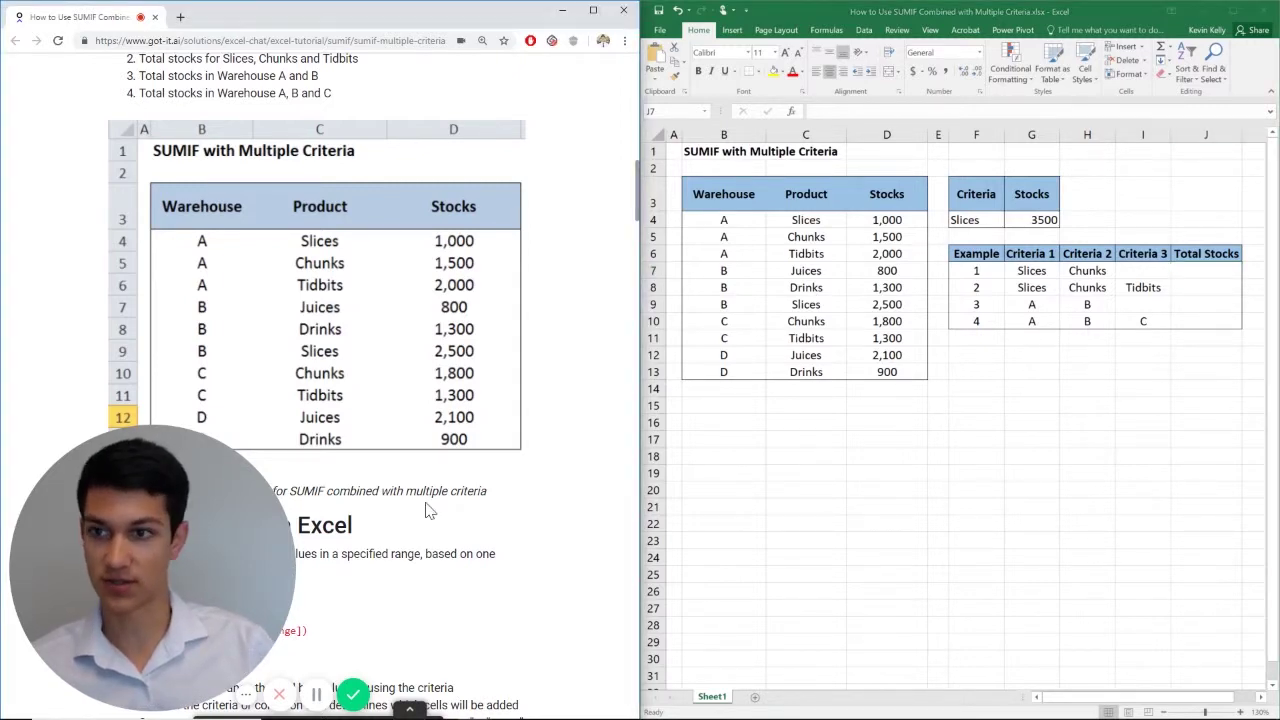
pyautogui.scroll(-3, 430, 450)
pyautogui.scroll(-3, 430, 372)
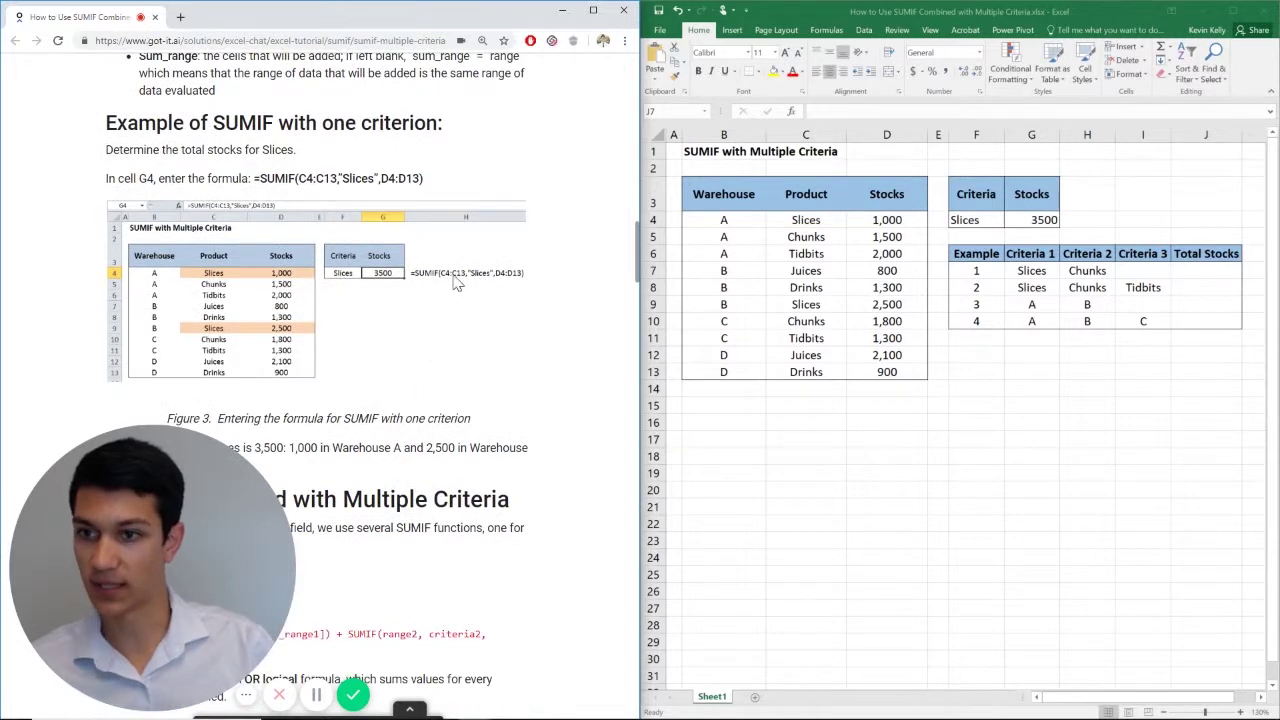
pyautogui.scroll(-5, 455, 283)
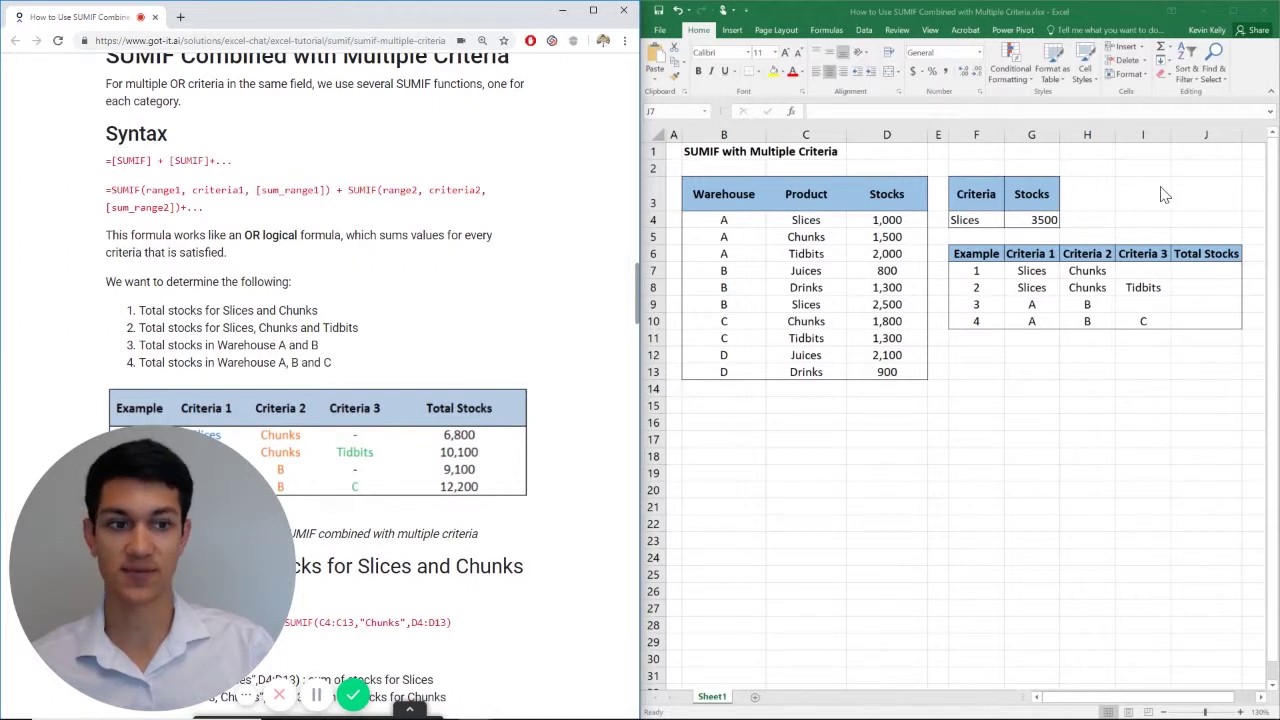
# - Return to the workbook and start a SUMIF formula in J7, the Total Stocks cell of example 1
pyautogui.click(1205, 272)
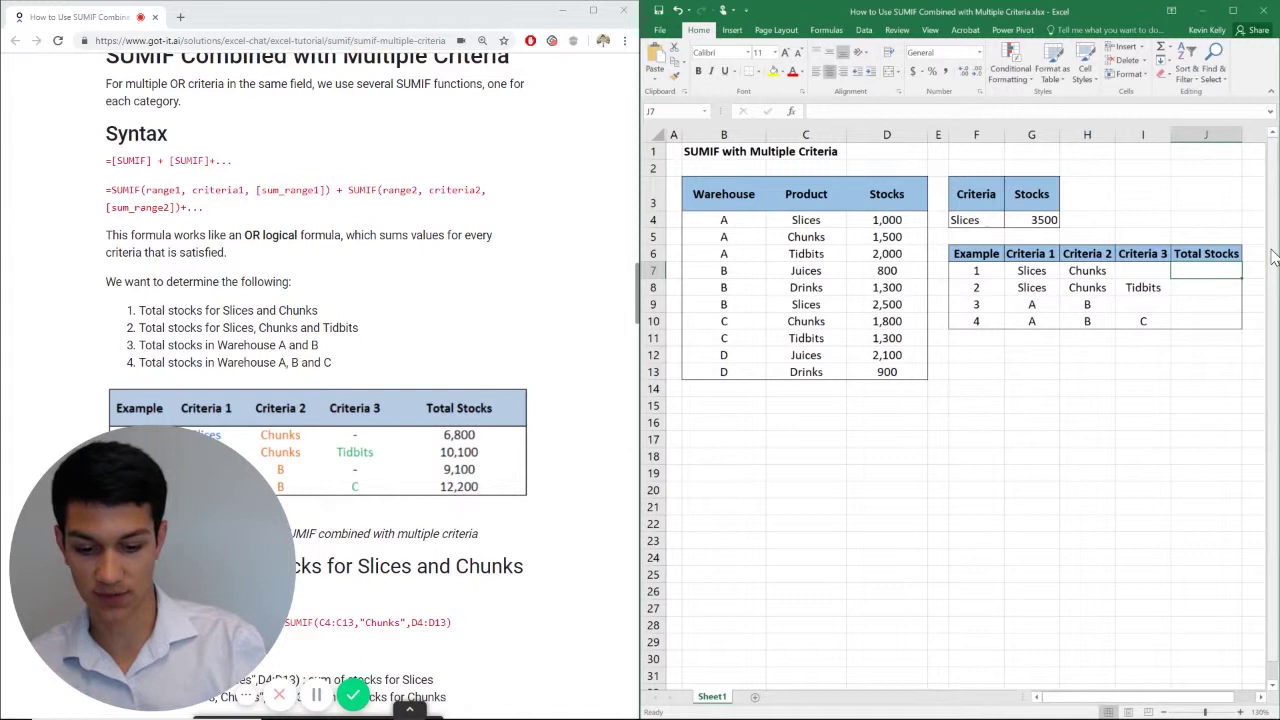
pyautogui.write('=sumif')
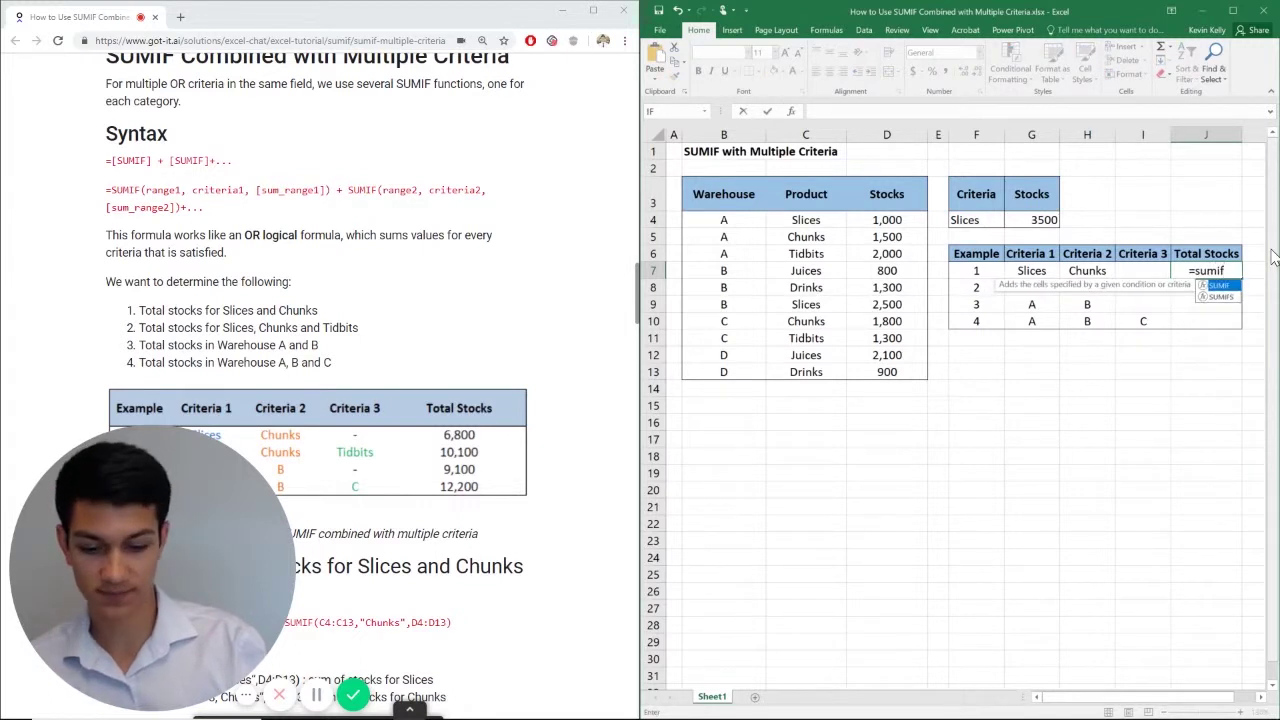
pyautogui.write(',')
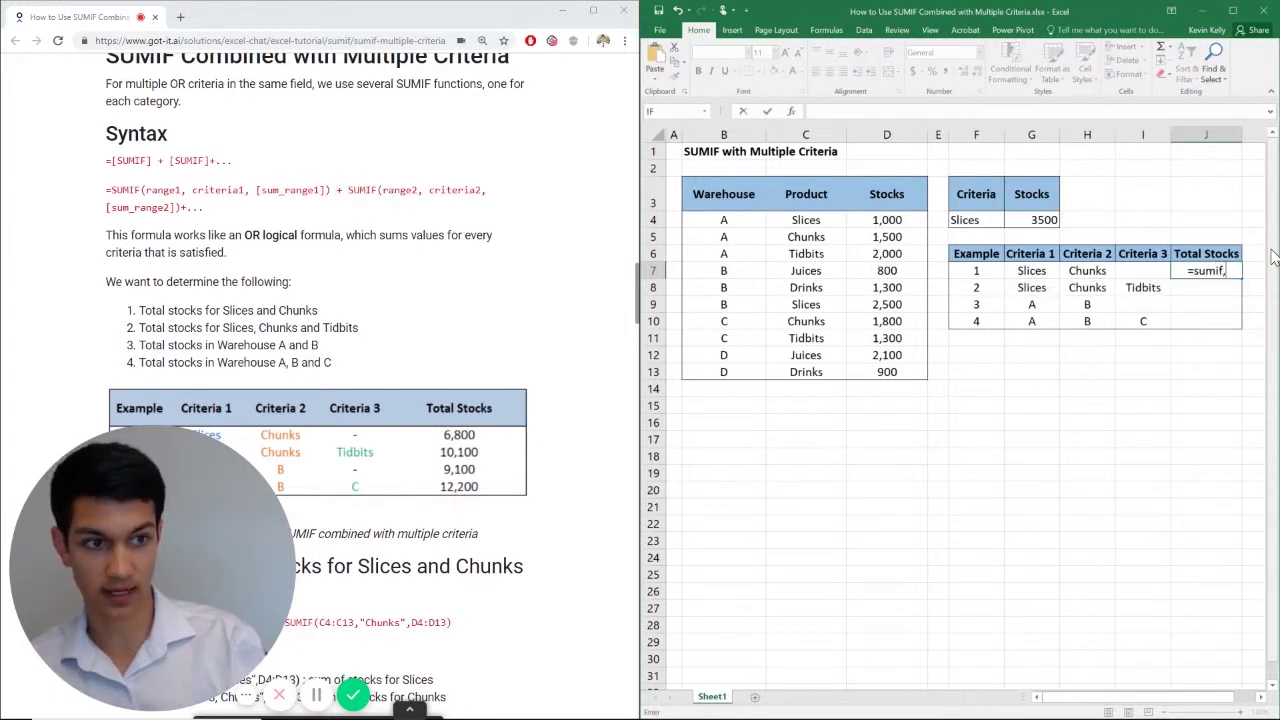
pyautogui.press('BackSpace')
pyautogui.write('(,')
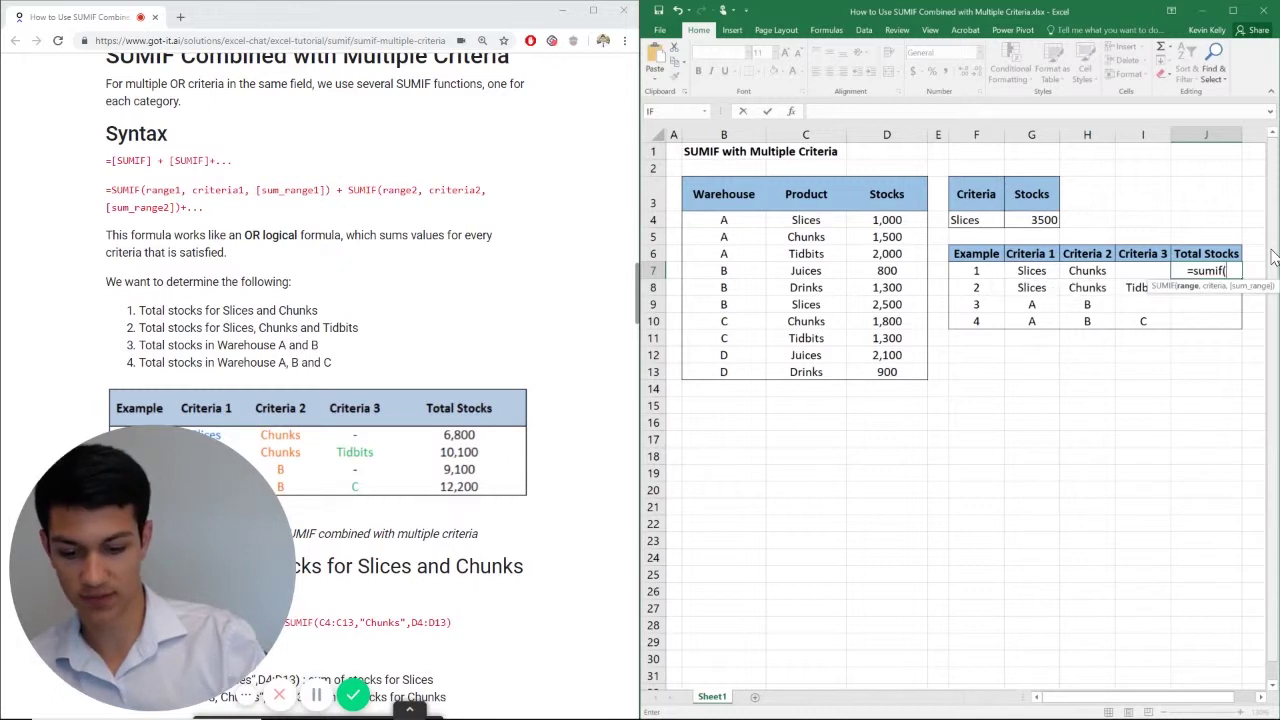
pyautogui.press('Left')
pyautogui.press('Left')
pyautogui.press('Left')
pyautogui.press('Right')
pyautogui.press('Right')
pyautogui.press('Right')
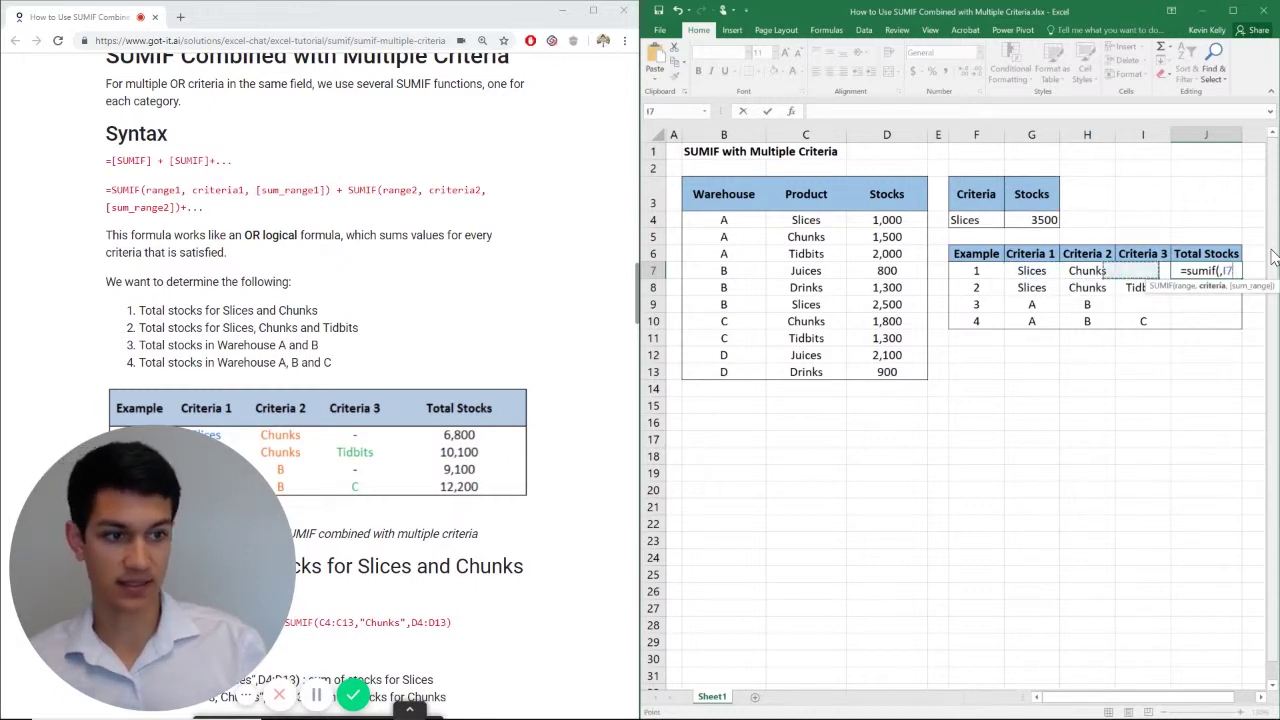
pyautogui.press('BackSpace')
pyautogui.press('BackSpace')
pyautogui.press('BackSpace')
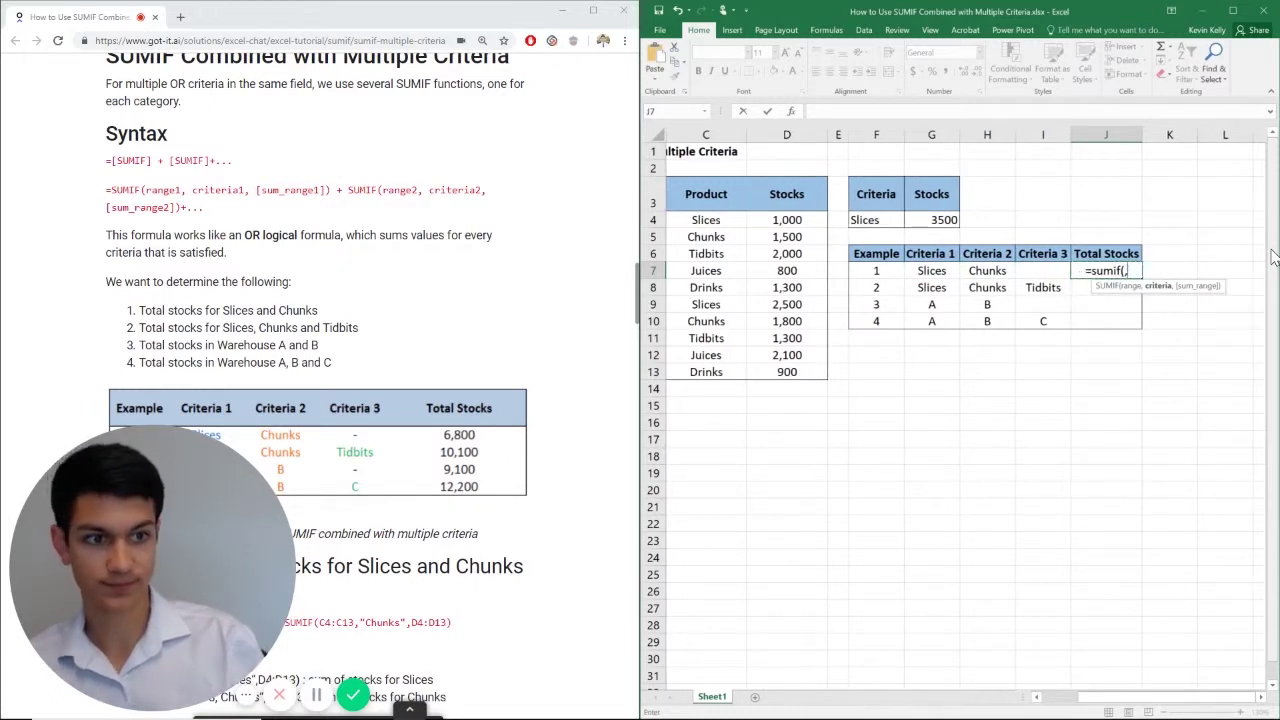
# - Set the product cells C4:C13 as the range of the SUMIF in J7
pyautogui.press('Left')
pyautogui.press('Left')
pyautogui.press('Left')
pyautogui.press('Left')
pyautogui.press('Left')
pyautogui.press('Left')
pyautogui.press('Left')
pyautogui.press('Left')
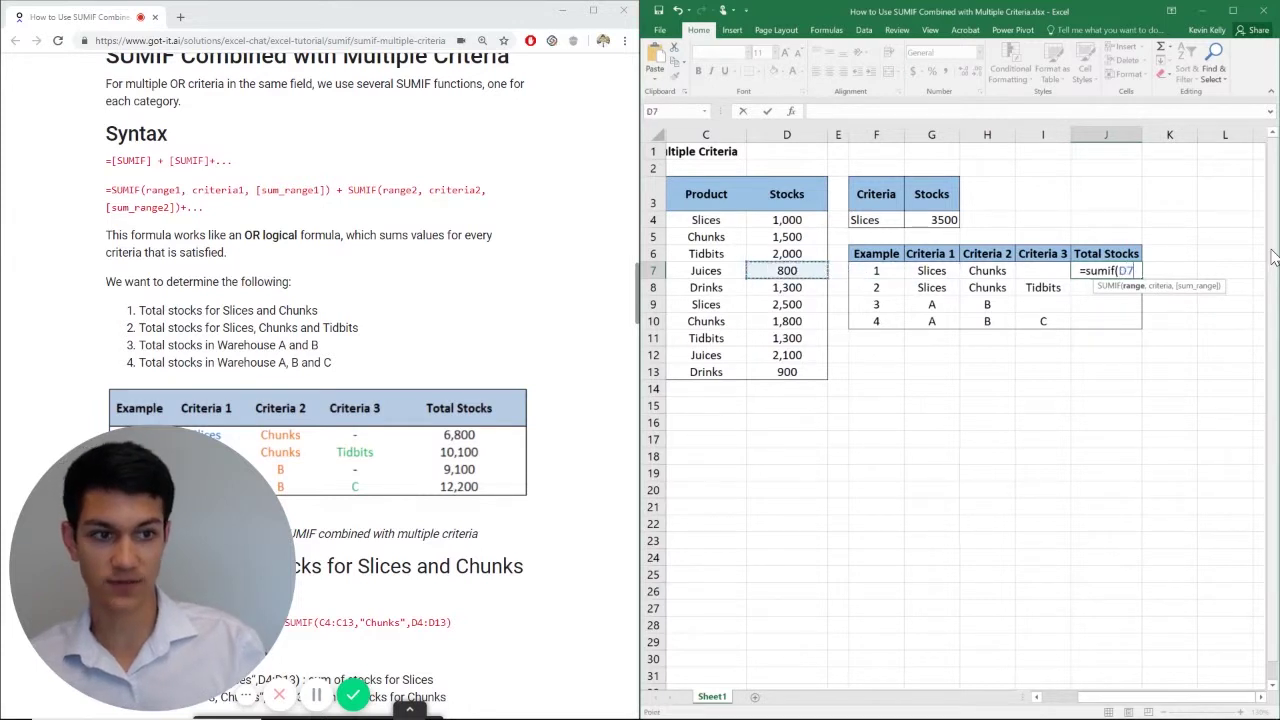
pyautogui.press('Right')
pyautogui.press('Up')
pyautogui.press('Up')
pyautogui.press('Up')
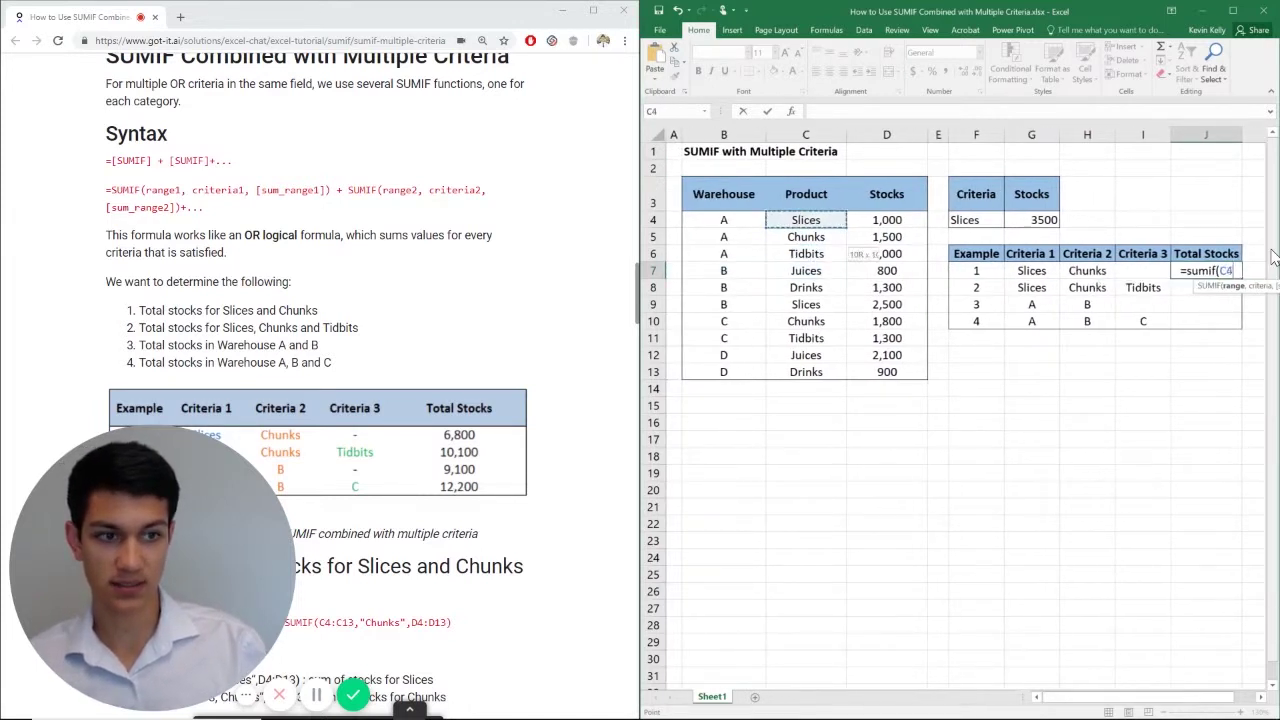
pyautogui.hotkey('shift', 'Down')
pyautogui.hotkey('shift', 'Down')
pyautogui.hotkey('shift', 'Down')
pyautogui.hotkey('shift', 'Down')
pyautogui.hotkey('shift', 'Down')
pyautogui.hotkey('shift', 'Down')
pyautogui.hotkey('shift', 'Down')
pyautogui.hotkey('shift', 'Down')
pyautogui.hotkey('shift', 'Down')
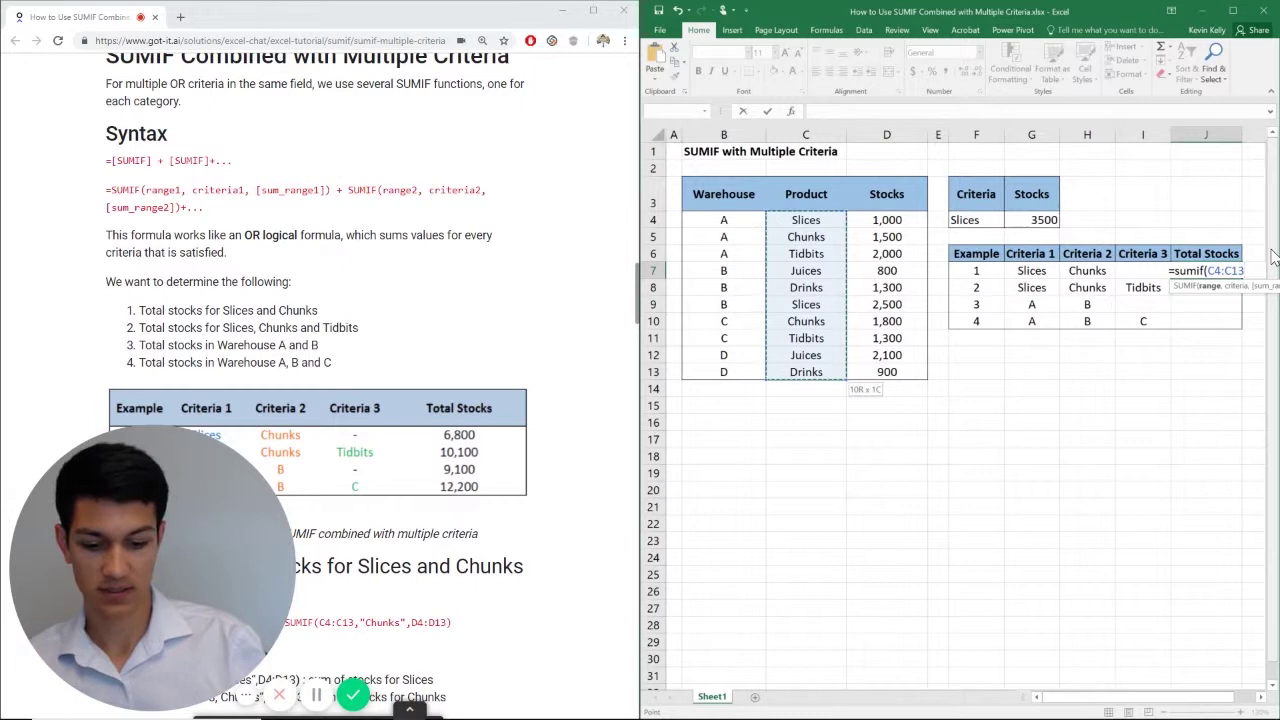
# - Use the Slices cell G7 as the criterion of the SUMIF in J7
pyautogui.write(',')
pyautogui.press('Left')
pyautogui.press('Left')
pyautogui.press('Left')
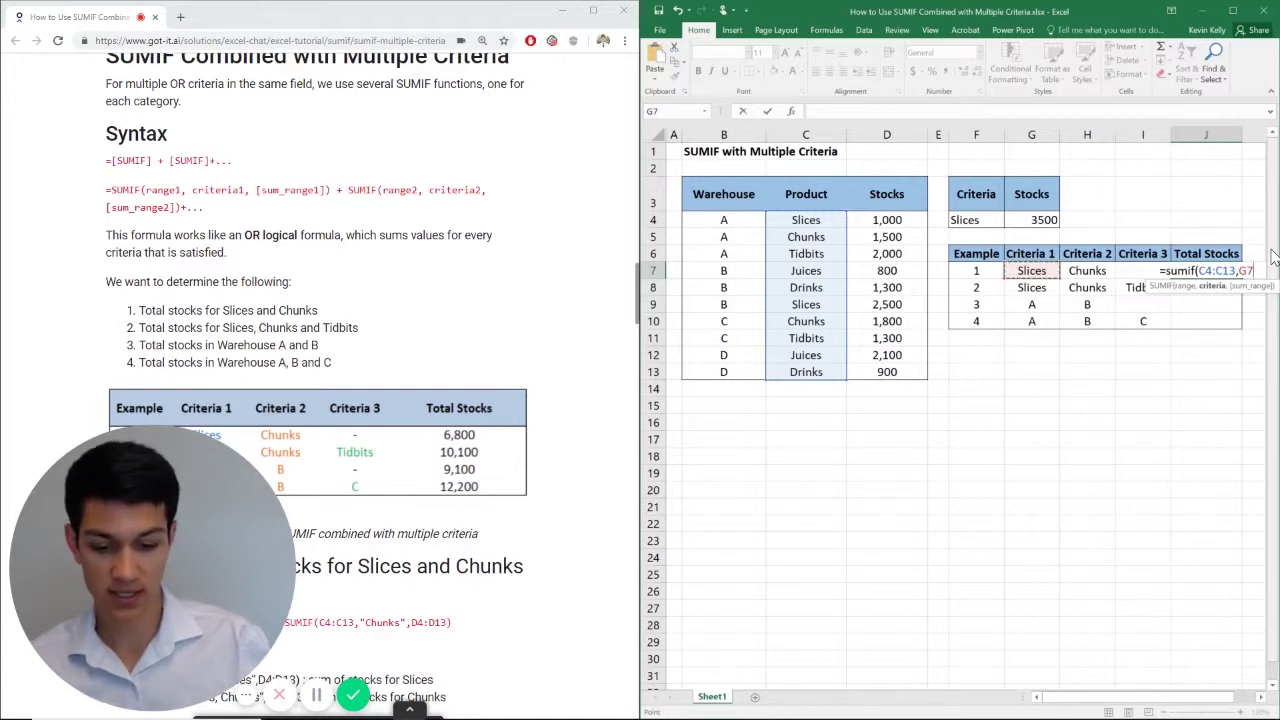
# - Set the stock cells D4:D13 as the sum range of the first SUMIF in J7
pyautogui.write(',')
pyautogui.press('Left')
pyautogui.press('Left')
pyautogui.press('Left')
pyautogui.press('Left')
pyautogui.press('Left')
pyautogui.press('Left')
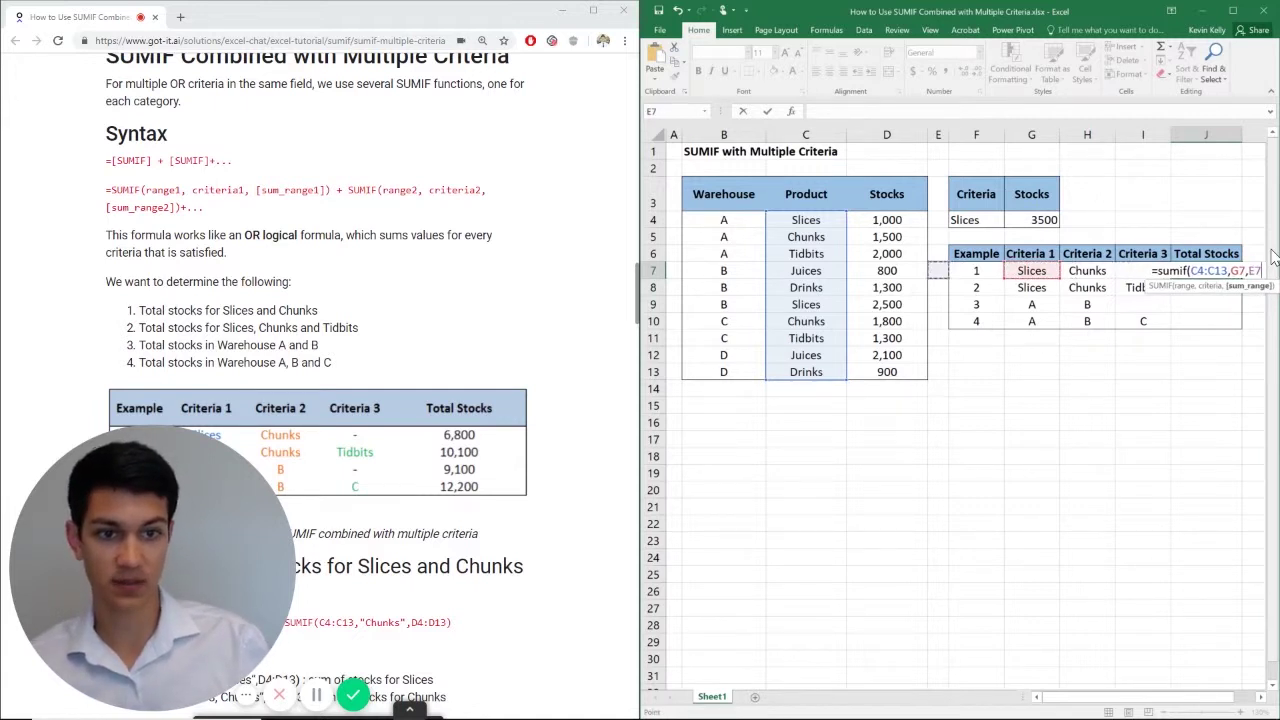
pyautogui.press('Up')
pyautogui.press('Up')
pyautogui.press('Up')
pyautogui.hotkey('shift', 'Down')
pyautogui.hotkey('shift', 'Down')
pyautogui.hotkey('shift', 'Down')
pyautogui.hotkey('shift', 'Down')
pyautogui.hotkey('shift', 'Down')
pyautogui.hotkey('shift', 'Down')
pyautogui.hotkey('shift', 'Down')
pyautogui.hotkey('shift', 'Down')
pyautogui.hotkey('shift', 'Down')
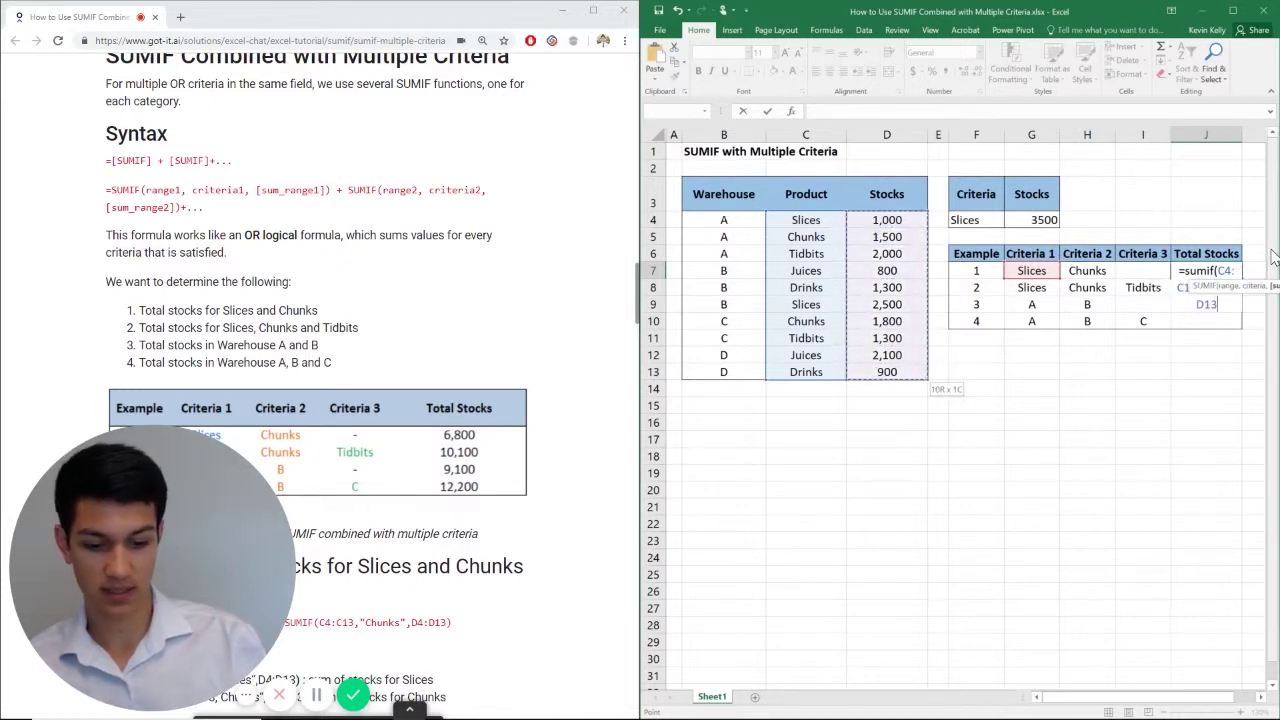
# - Add a second SUMIF to the J7 formula with a plus sign, using C4:C13 as its range
pyautogui.write(')+')
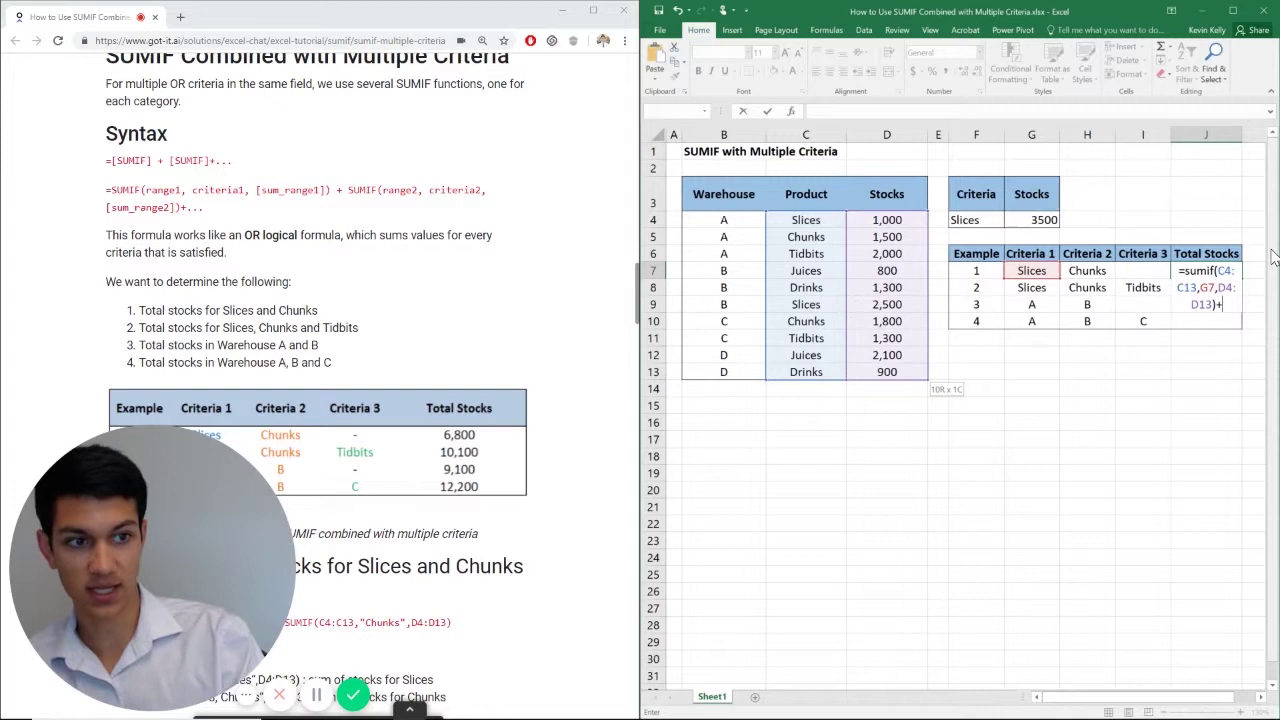
pyautogui.write('SUMIF')
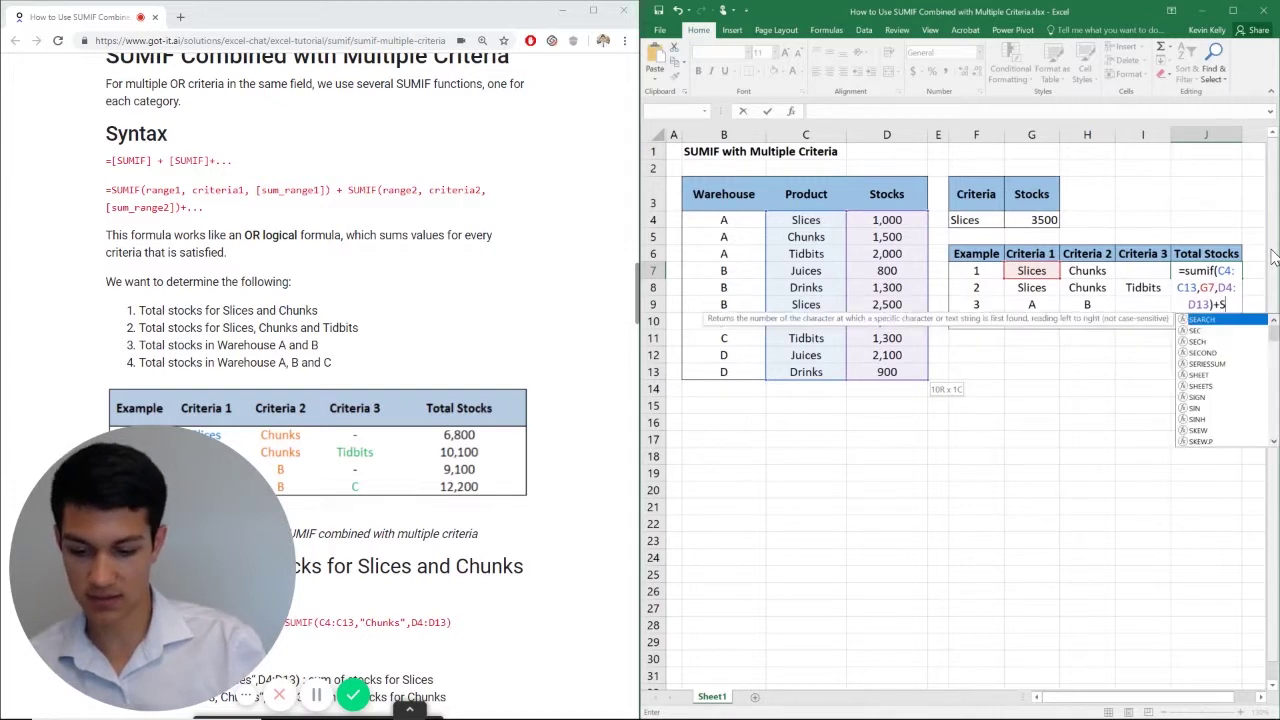
pyautogui.write('(')
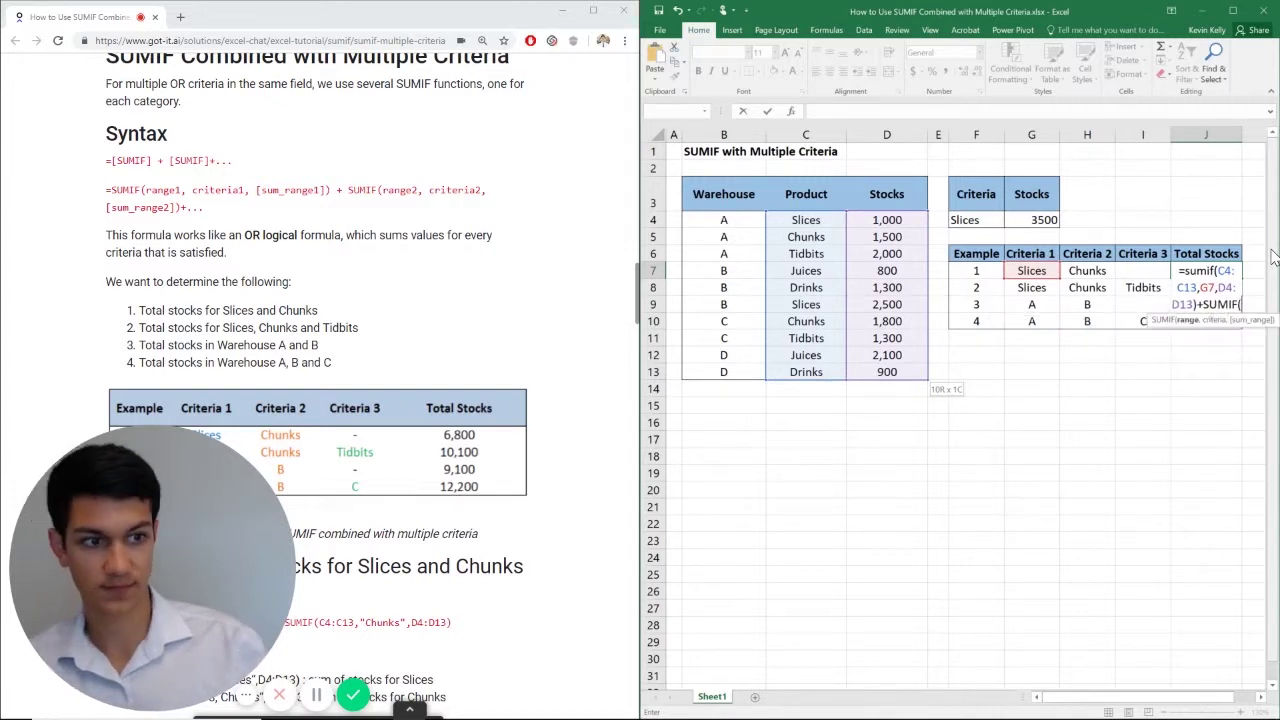
pyautogui.press('Left')
pyautogui.press('Left')
pyautogui.press('Left')
pyautogui.press('Left')
pyautogui.press('Left')
pyautogui.press('Left')
pyautogui.press('Left')
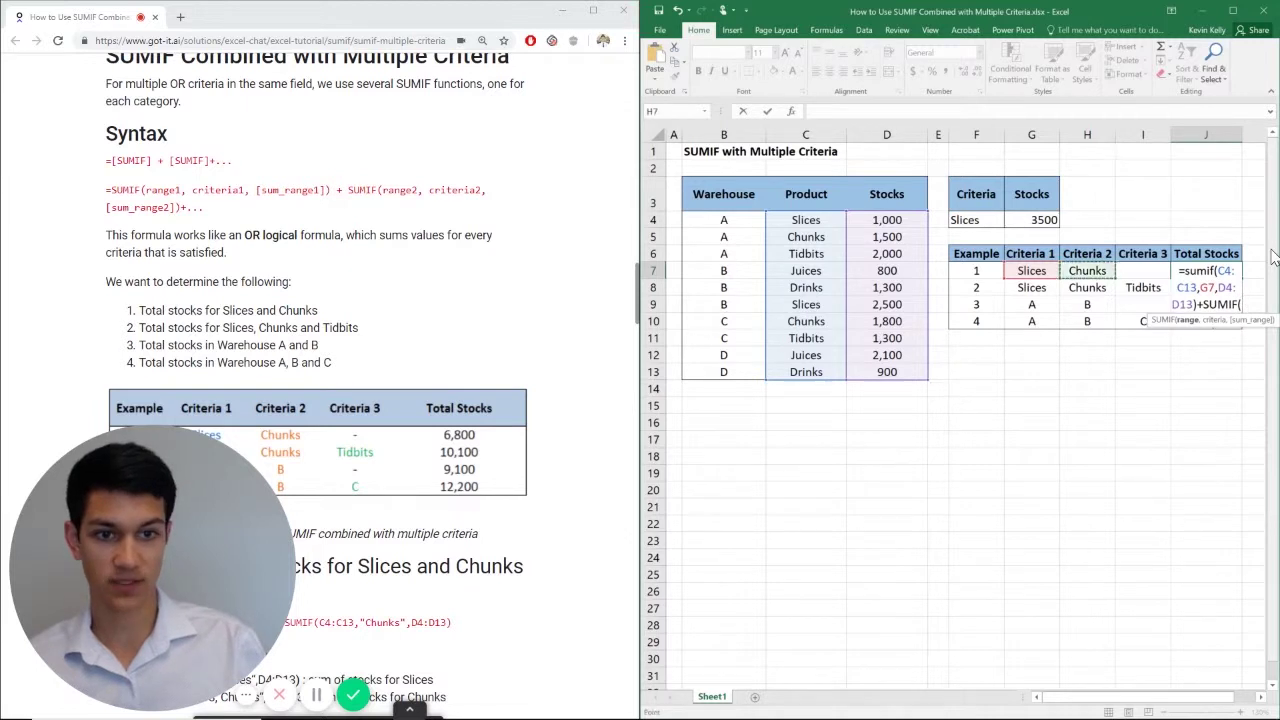
pyautogui.press('Up')
pyautogui.press('Up')
pyautogui.press('Up')
pyautogui.hotkey('shift', 'Down')
pyautogui.hotkey('shift', 'Down')
pyautogui.hotkey('shift', 'Down')
pyautogui.hotkey('shift', 'Down')
pyautogui.hotkey('shift', 'Down')
pyautogui.hotkey('shift', 'Down')
pyautogui.hotkey('shift', 'Down')
pyautogui.hotkey('shift', 'Down')
pyautogui.hotkey('shift', 'Down')
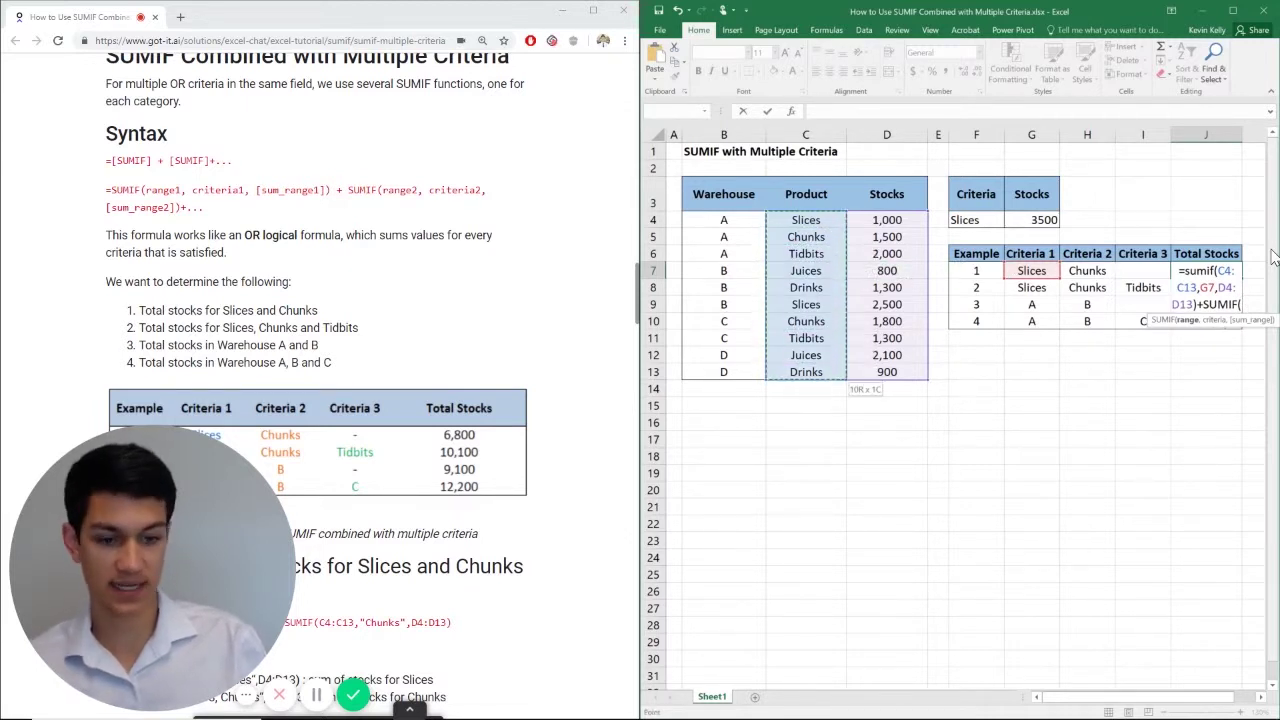
# - Use the Chunks cell H7 as the criterion of the second SUMIF in J7
pyautogui.write(',')
pyautogui.press('Left')
pyautogui.press('Left')
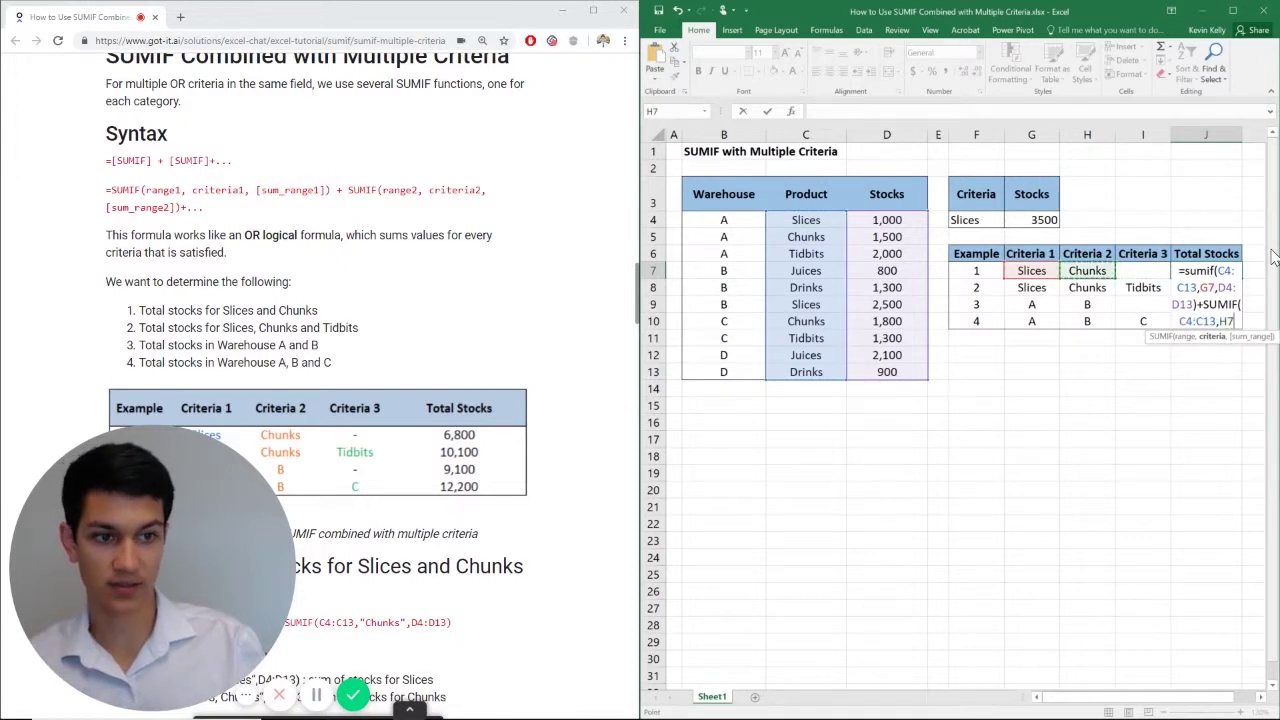
# - Set D4:D13 as the sum range of the second SUMIF and enter the finished formula in J7
pyautogui.write(',')
pyautogui.press('Left')
pyautogui.press('Left')
pyautogui.press('Left')
pyautogui.press('Left')
pyautogui.press('Left')
pyautogui.press('Left')
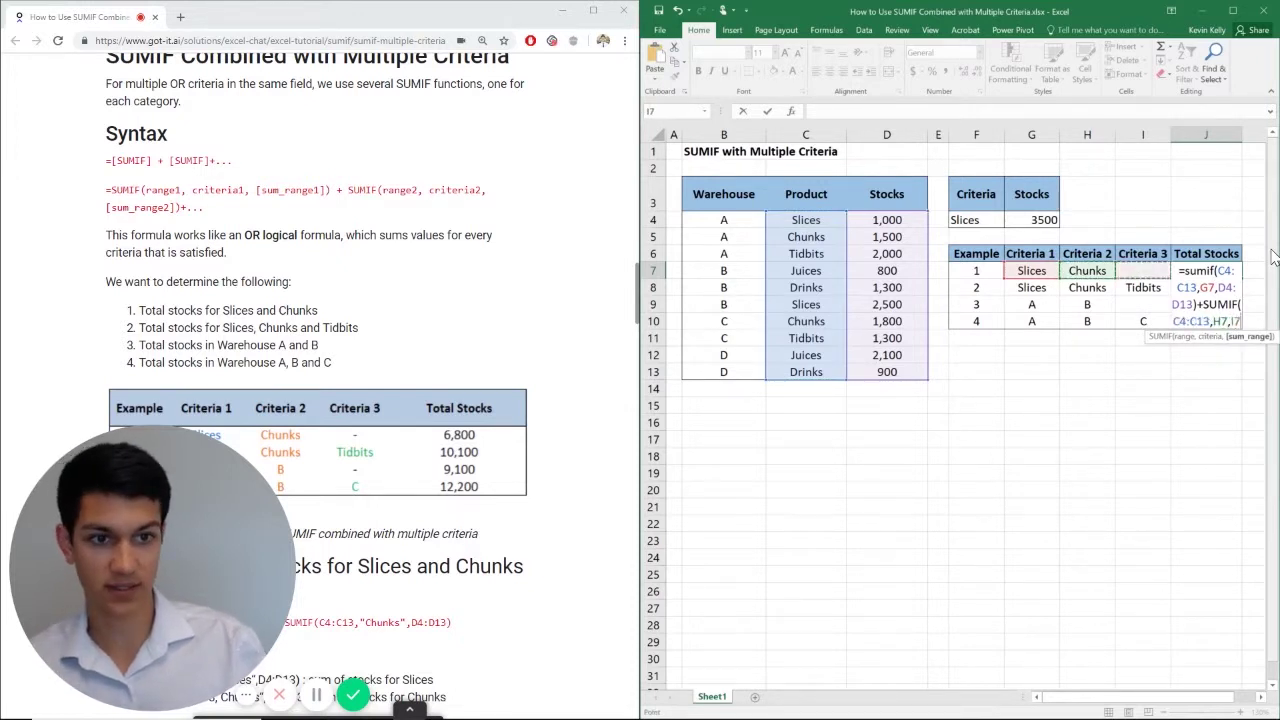
pyautogui.press('Left')
pyautogui.press('Up')
pyautogui.press('Up')
pyautogui.press('Up')
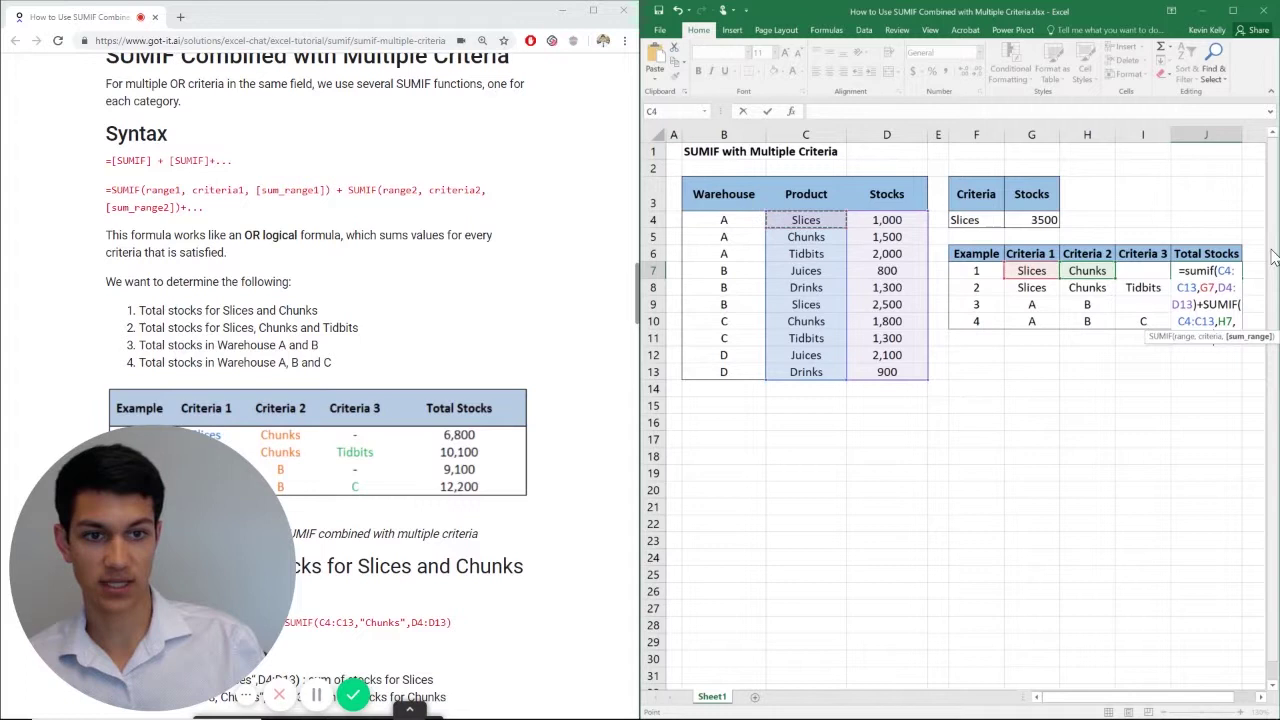
pyautogui.press('Right')
pyautogui.hotkey('shift', 'Down')
pyautogui.hotkey('shift', 'Down')
pyautogui.hotkey('shift', 'Down')
pyautogui.hotkey('shift', 'Down')
pyautogui.hotkey('shift', 'Down')
pyautogui.hotkey('shift', 'Down')
pyautogui.hotkey('shift', 'Down')
pyautogui.hotkey('shift', 'Down')
pyautogui.hotkey('shift', 'Down')
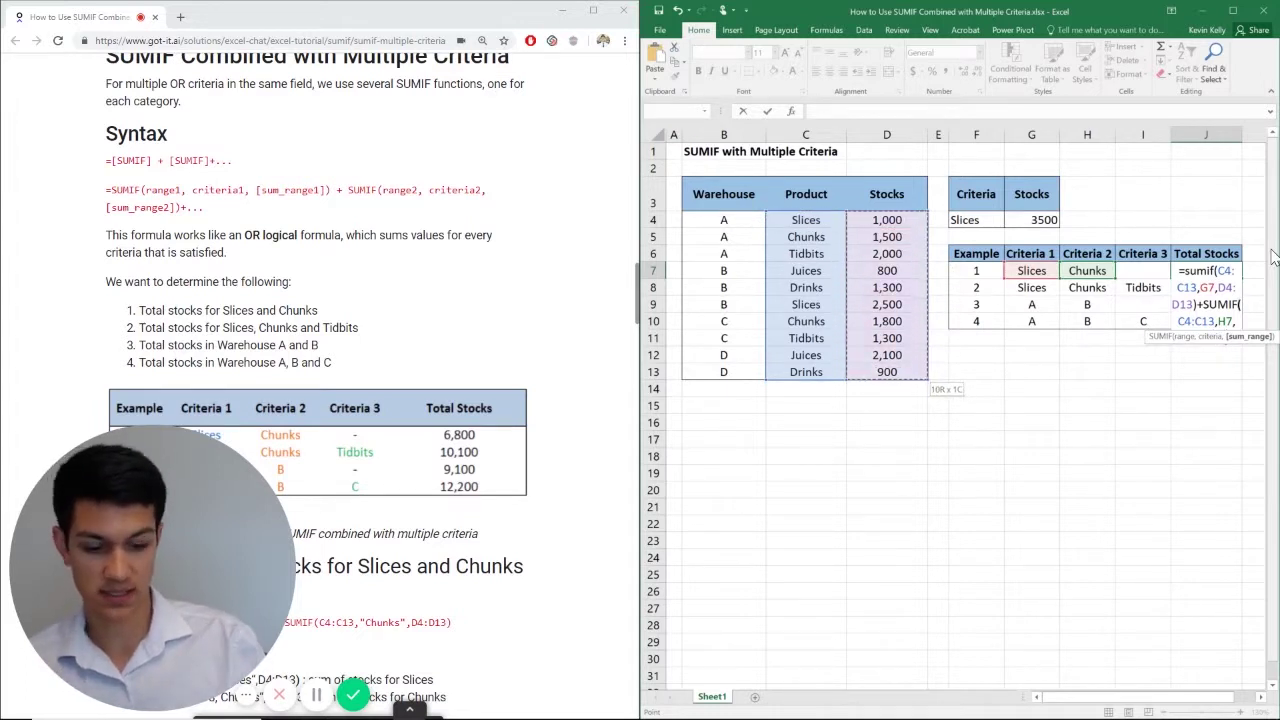
pyautogui.write(')')
pyautogui.press('Return')
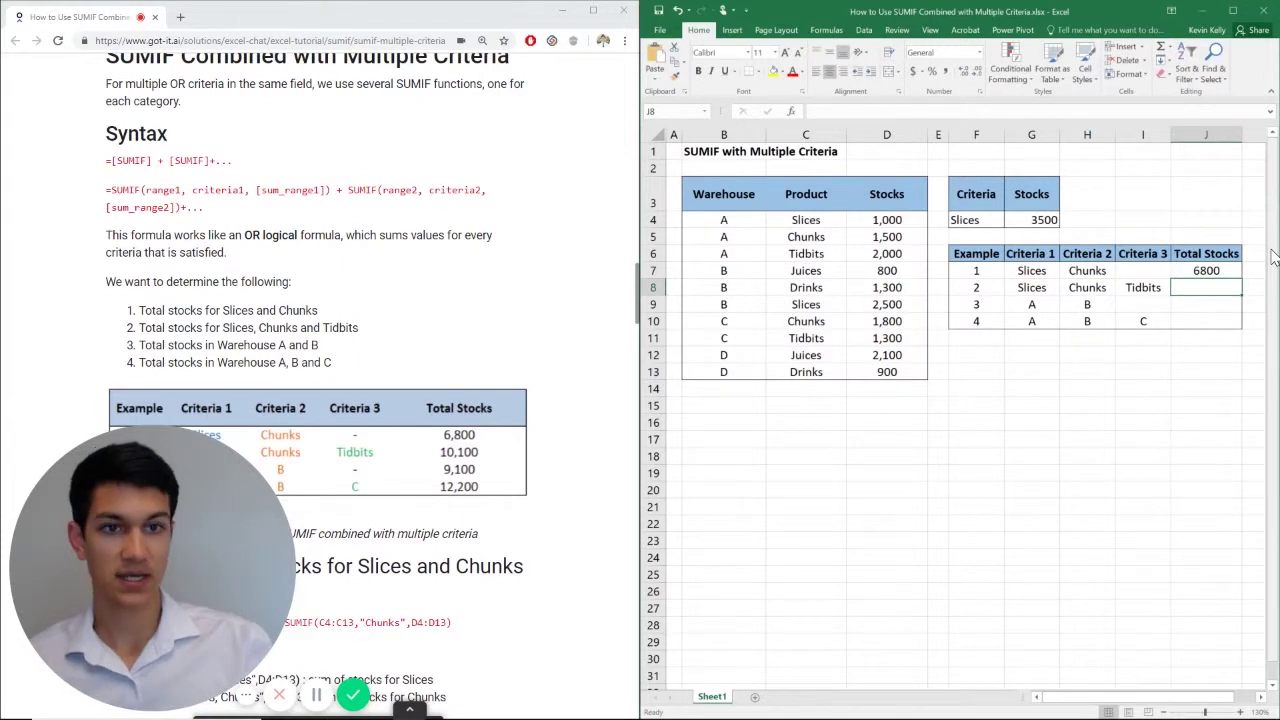